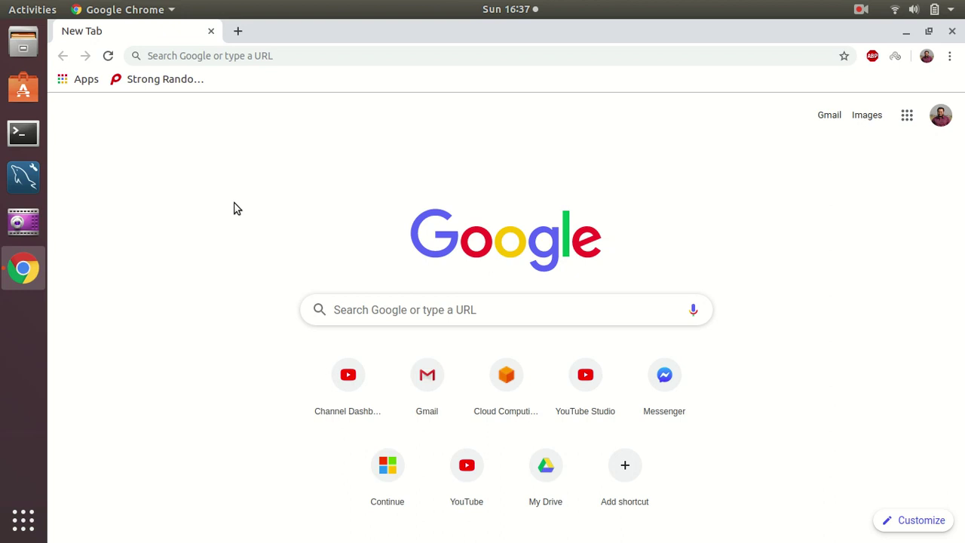
# - Search the web for "google cloud platform" and open the free trial sign-up from the Google Cloud site
pyautogui.click(367, 58)
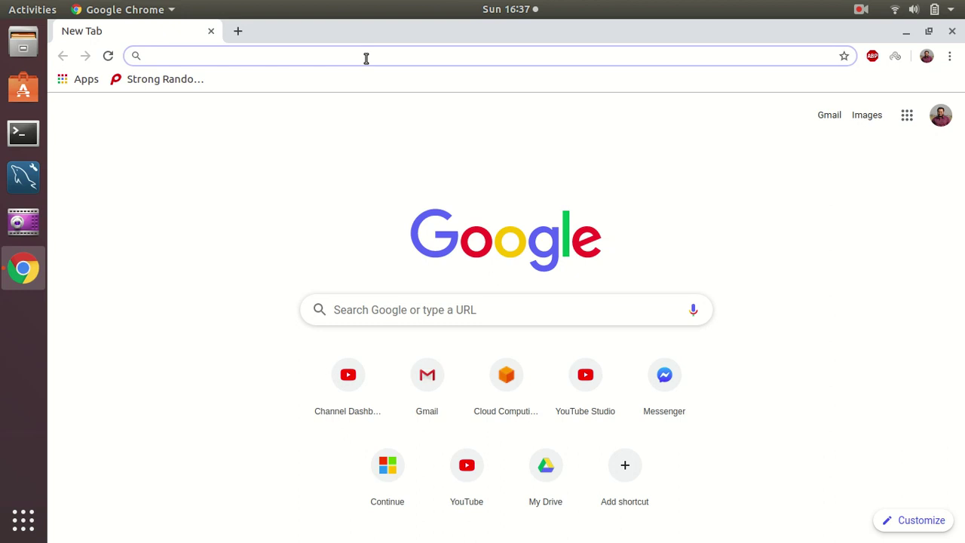
pyautogui.write('g')
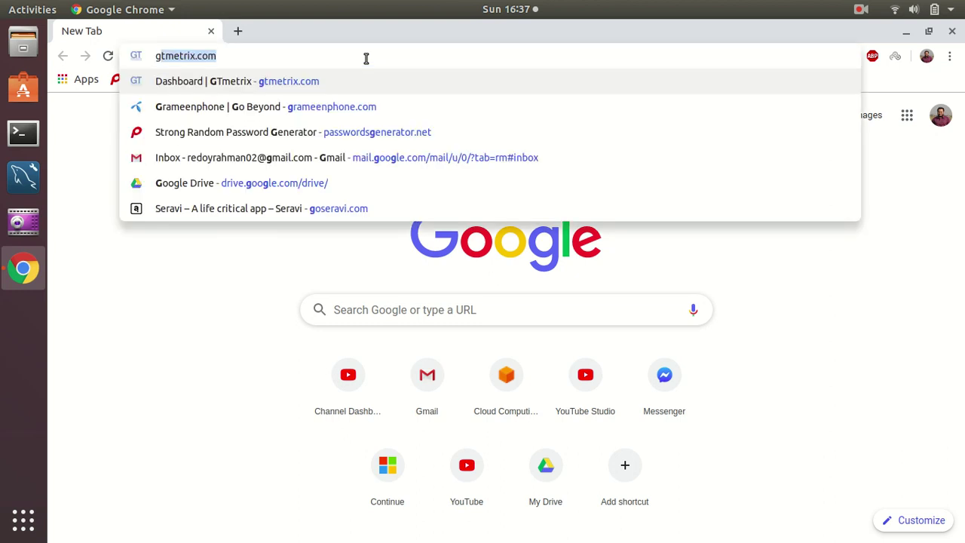
pyautogui.write('oogle cl')
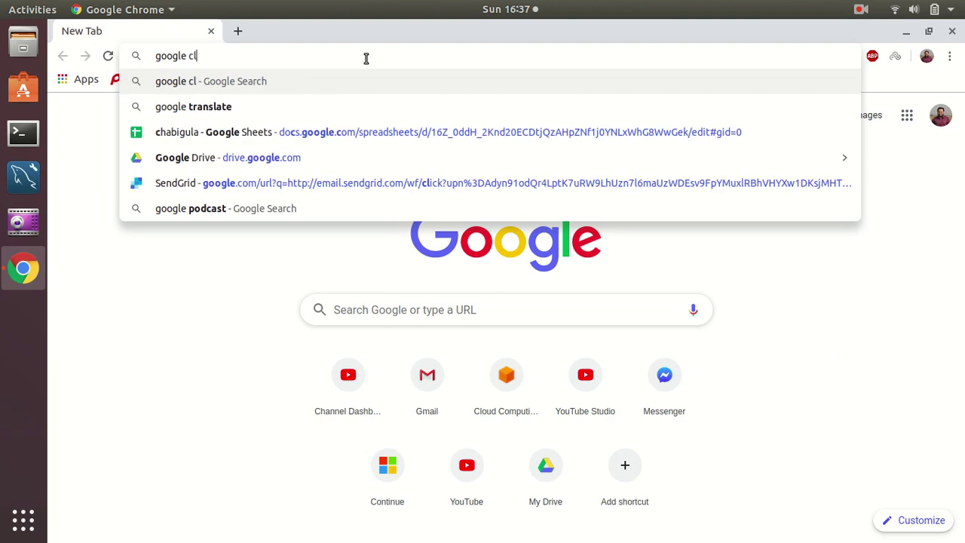
pyautogui.write('oud platform')
pyautogui.press('Return')
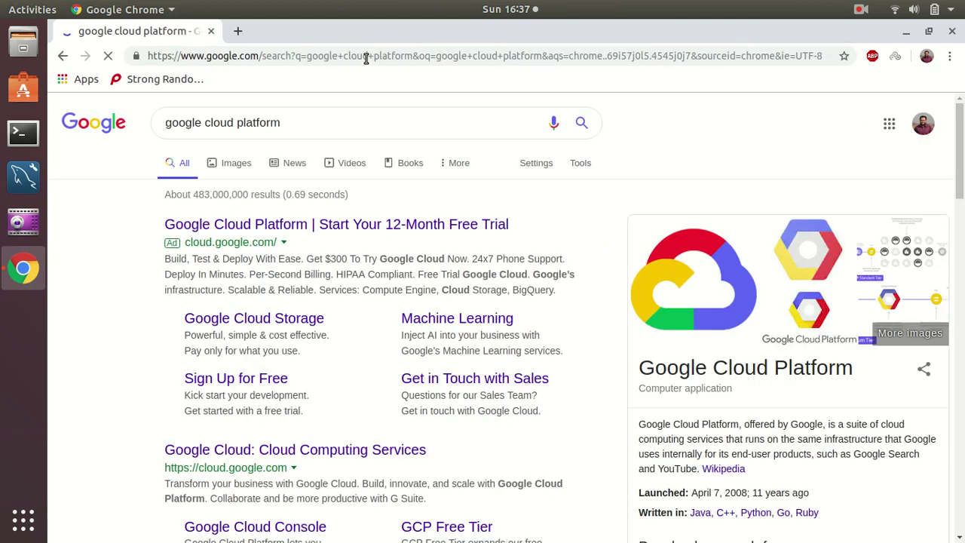
pyautogui.click(336, 225)
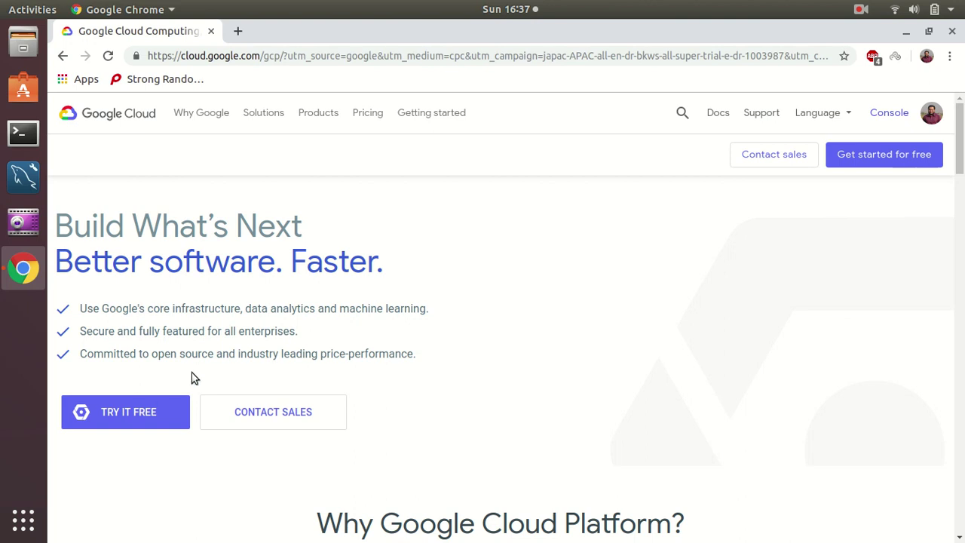
pyautogui.click(123, 419)
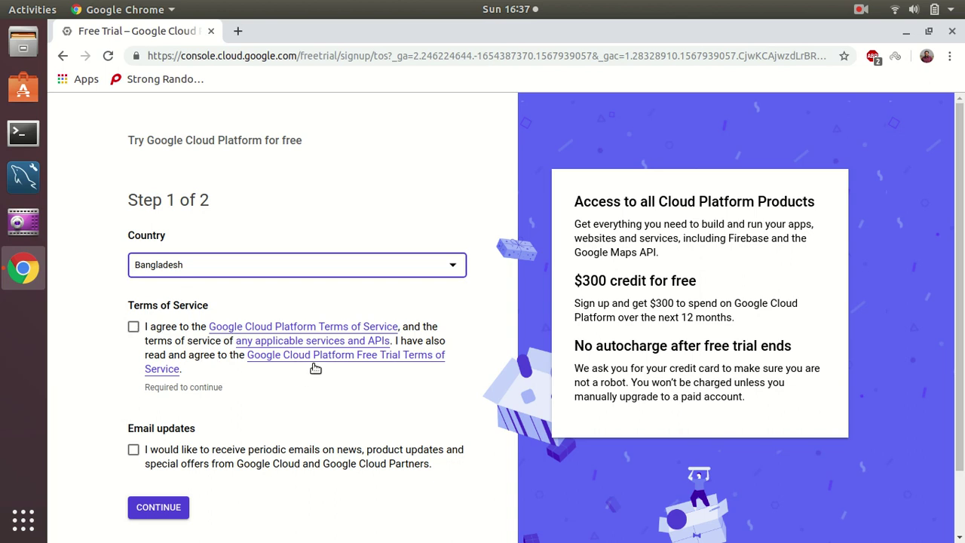
# - Accept the Terms of Service, opt in to periodic email updates, and continue to the second sign-up step
pyautogui.click(133, 328)
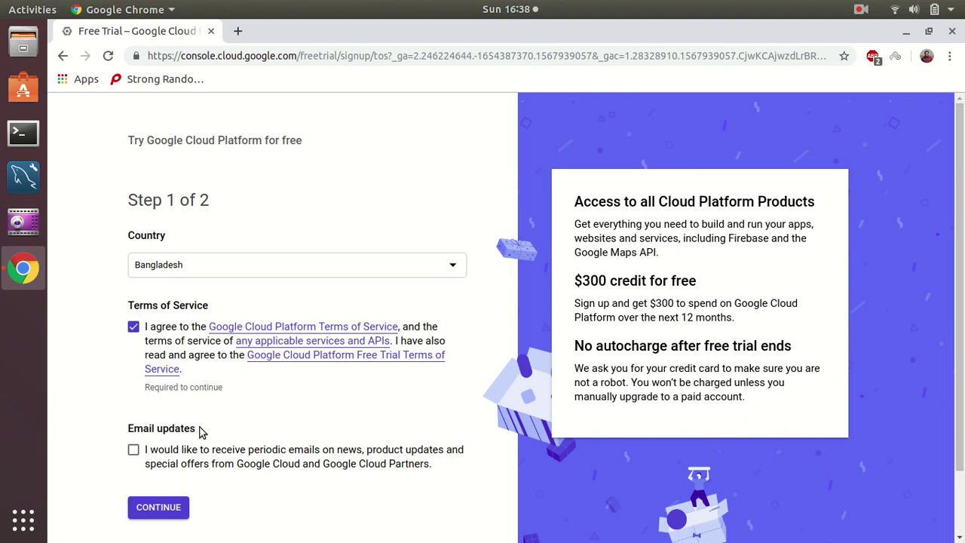
pyautogui.scroll(-2, 498, 417)
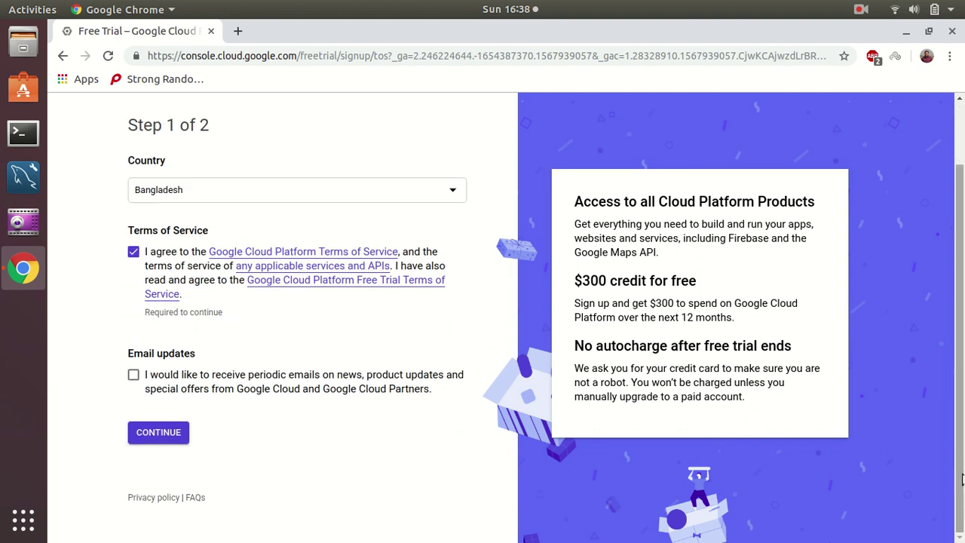
pyautogui.click(132, 376)
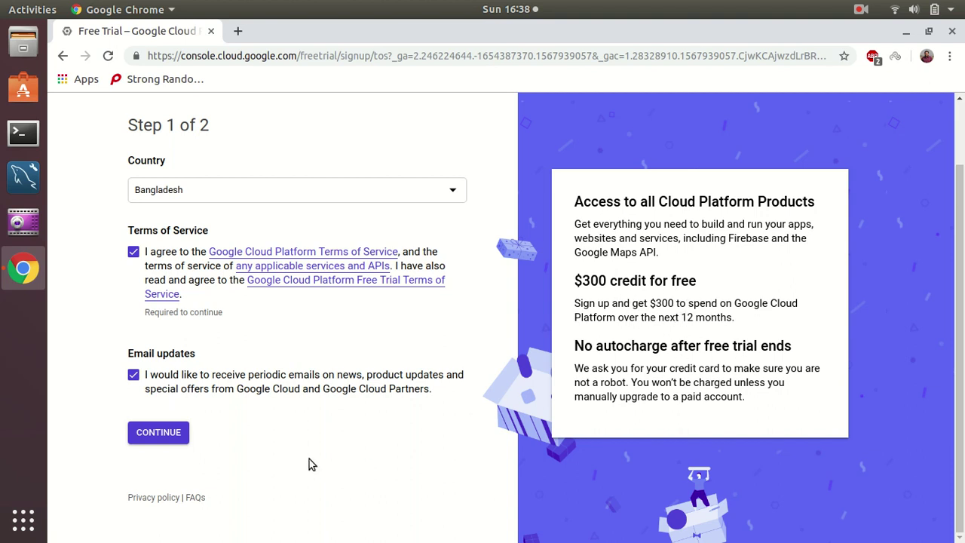
pyautogui.click(171, 435)
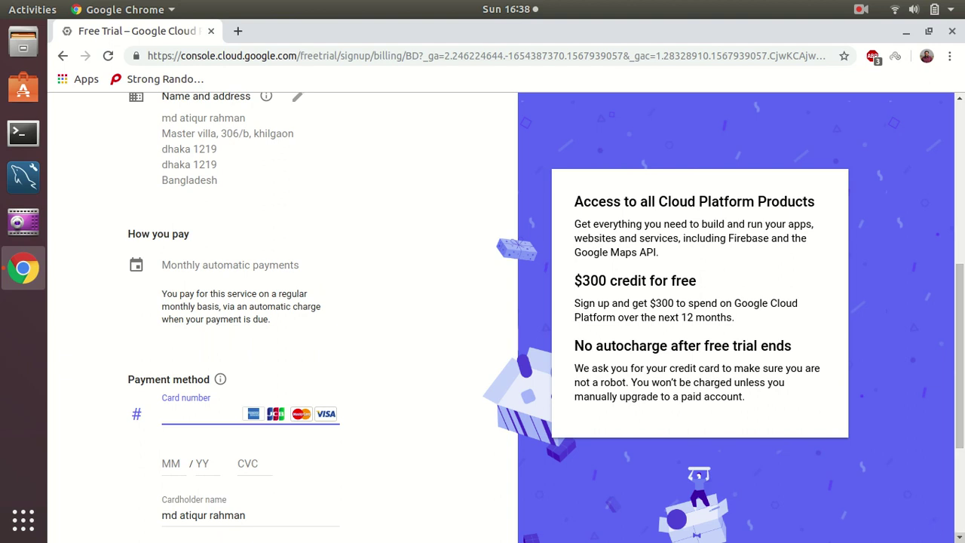
# - Review the billing and payment form, keep the card address same as above, and try to start the free trial
pyautogui.scroll(-5, 283, 316)
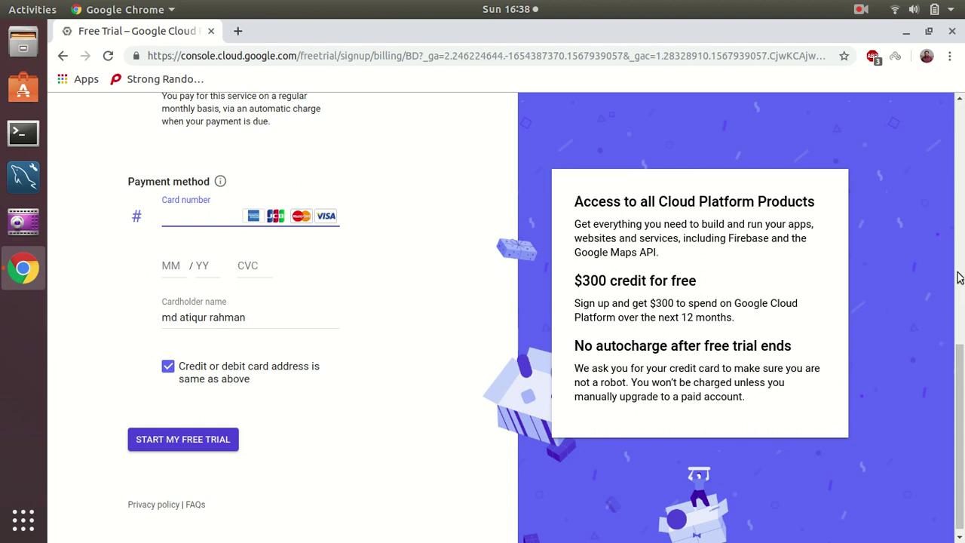
pyautogui.click(961, 100)
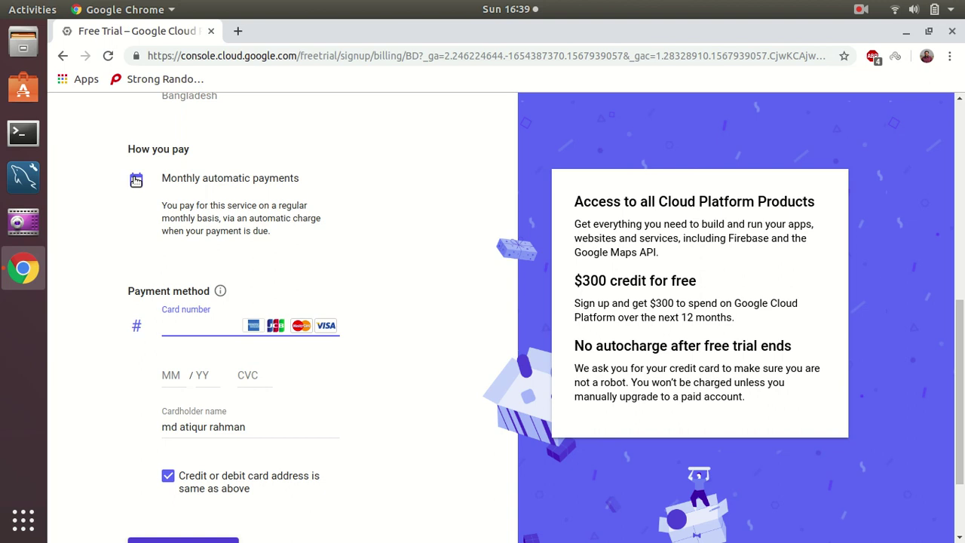
pyautogui.scroll(3, 88, 236)
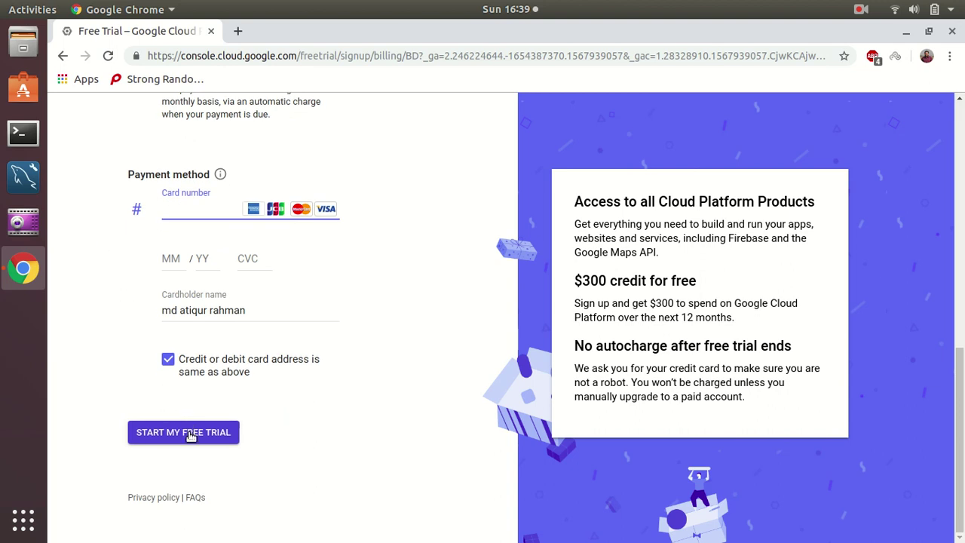
pyautogui.click(168, 362)
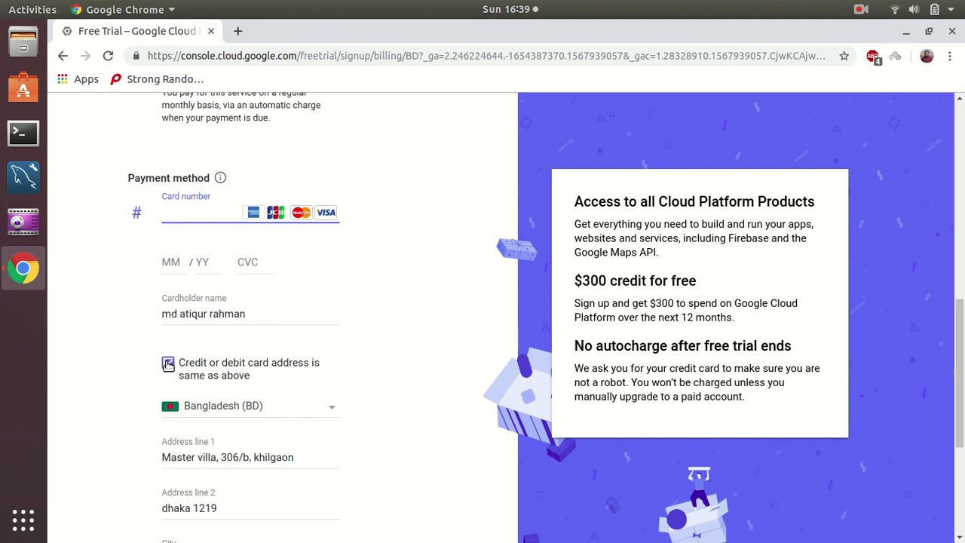
pyautogui.click(168, 364)
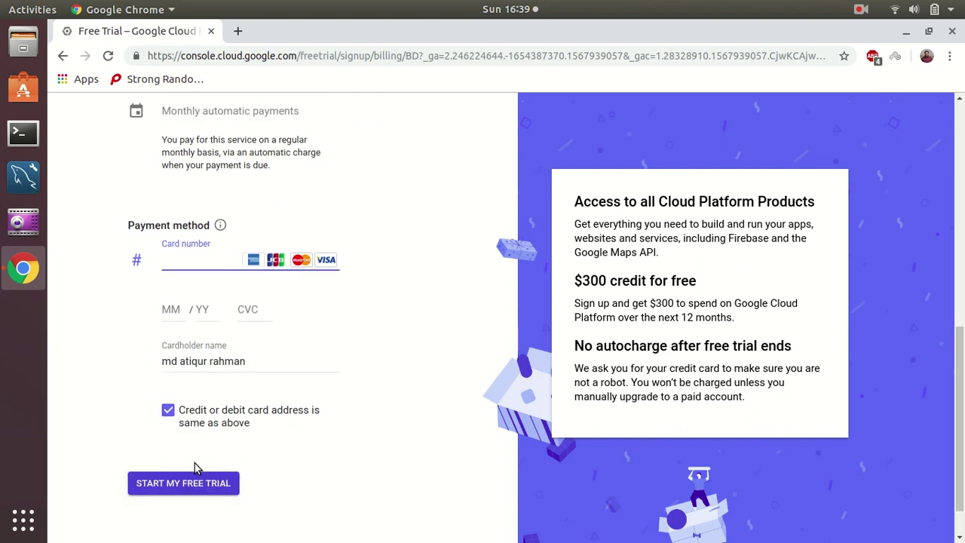
pyautogui.click(189, 478)
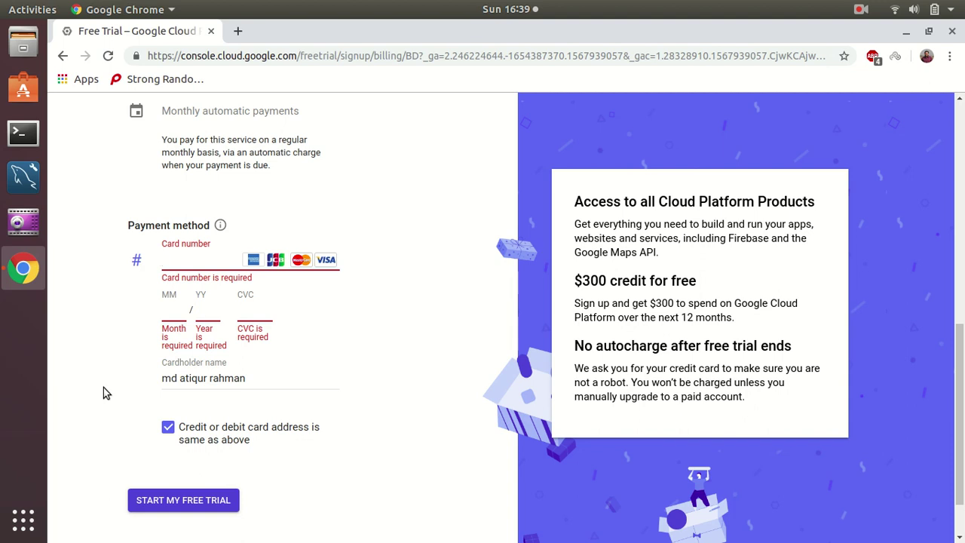
pyautogui.click(861, 9)
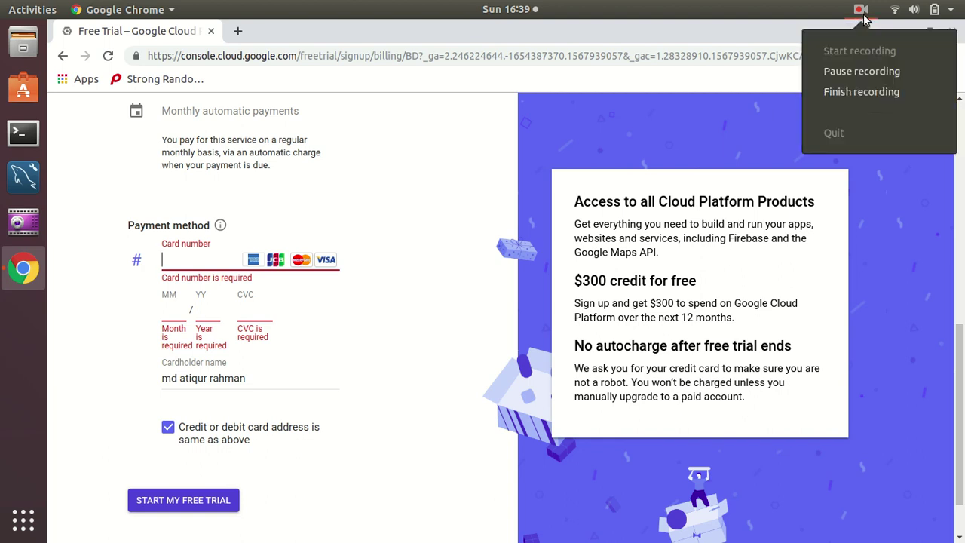
pyautogui.click(845, 71)
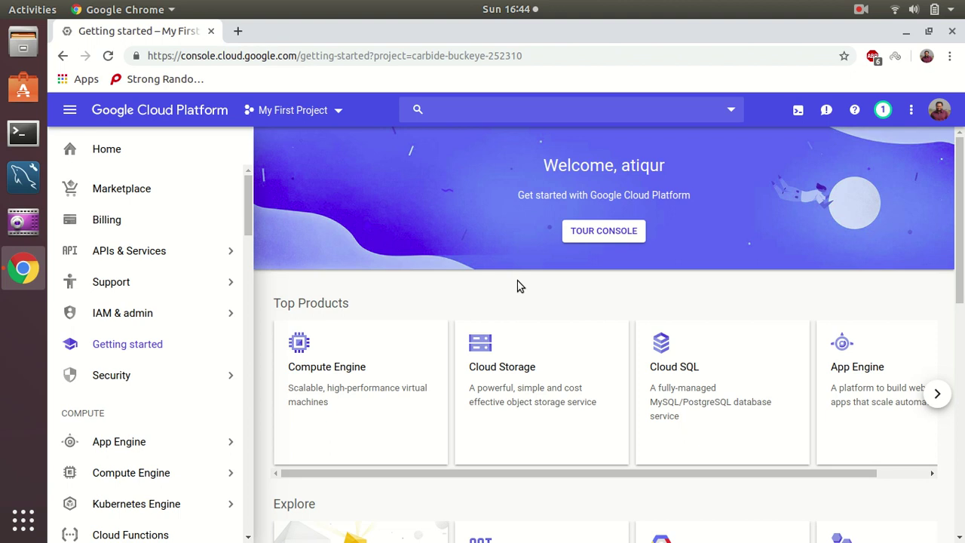
pyautogui.click(597, 240)
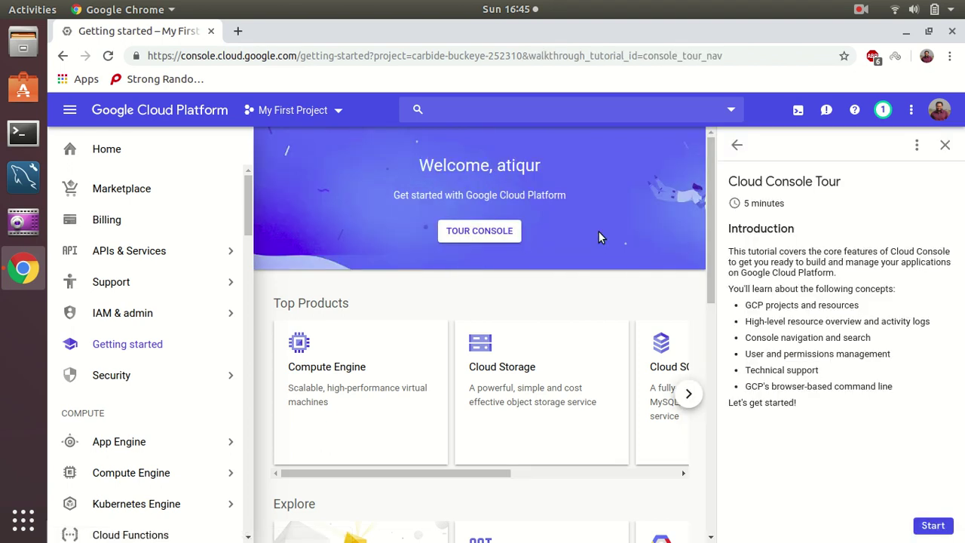
pyautogui.click(943, 148)
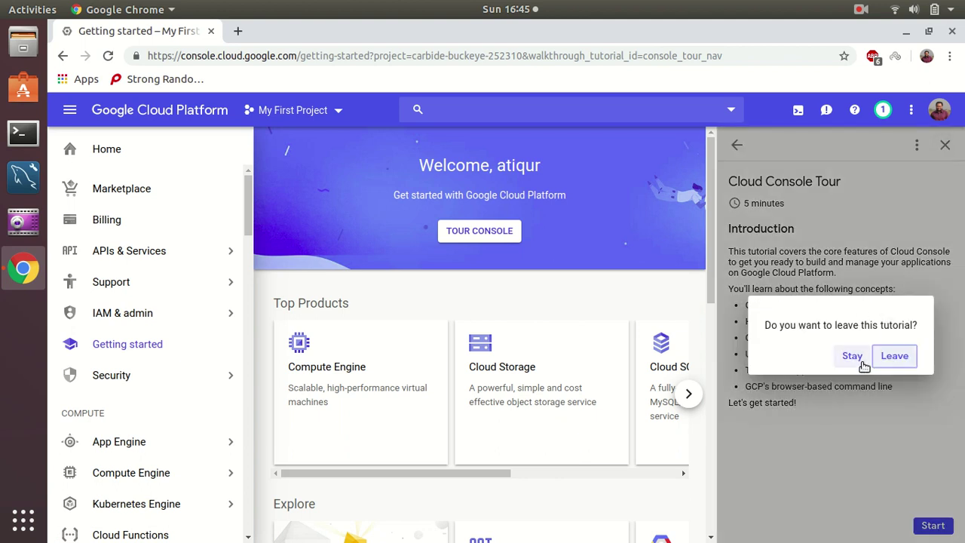
pyautogui.click(890, 361)
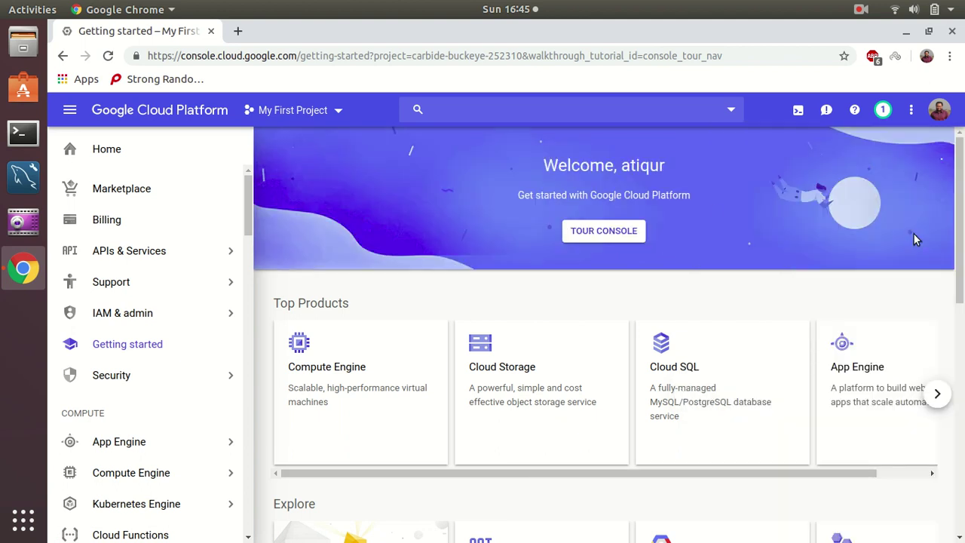
# - Open the VM instances page of Compute Engine and start creating a new VM instance
pyautogui.click(311, 367)
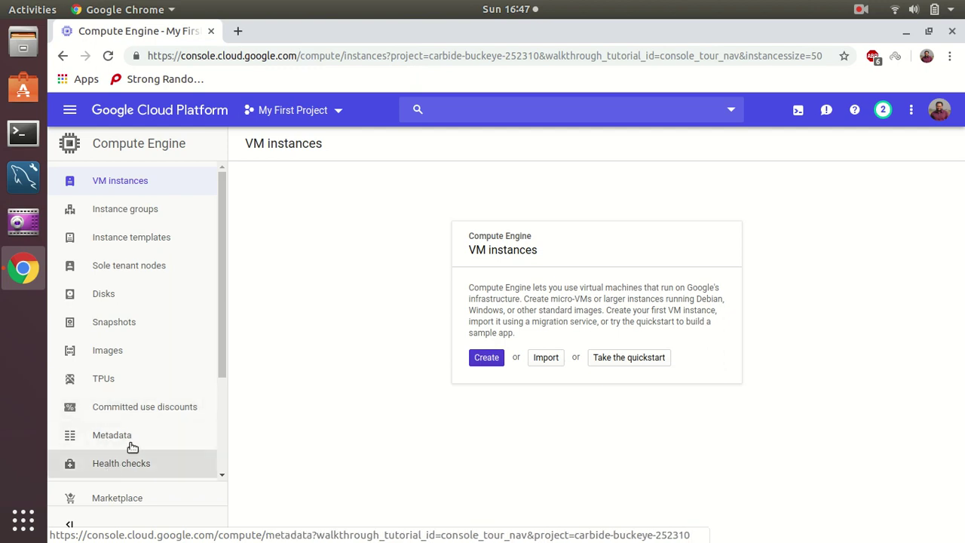
pyautogui.click(148, 178)
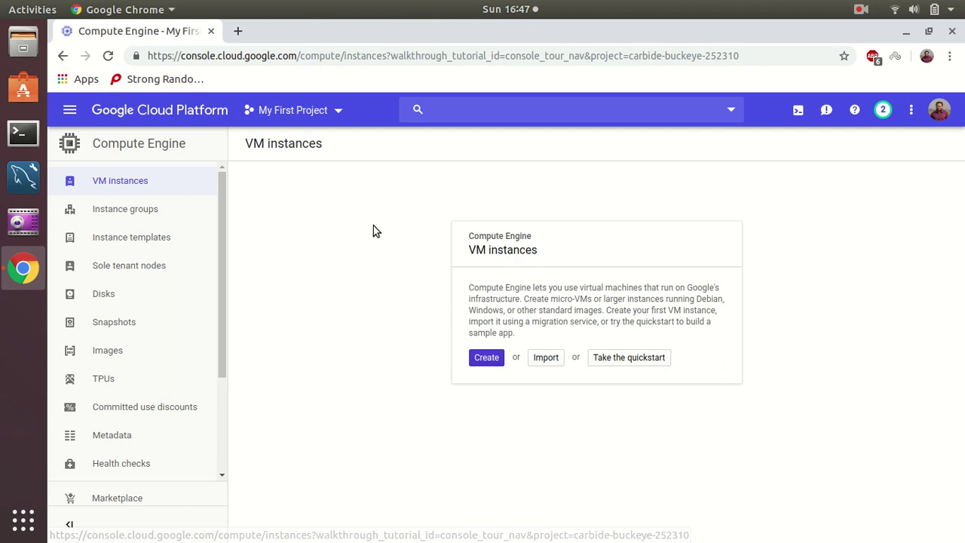
pyautogui.click(487, 359)
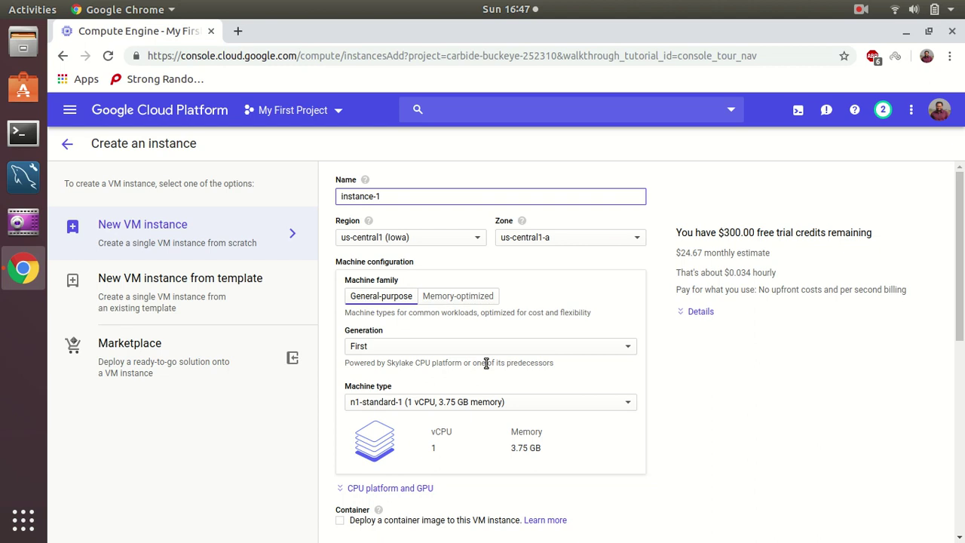
# - Name the new VM instance myfirstvm
pyautogui.tripleClick(436, 195)
pyautogui.write('myFirst')
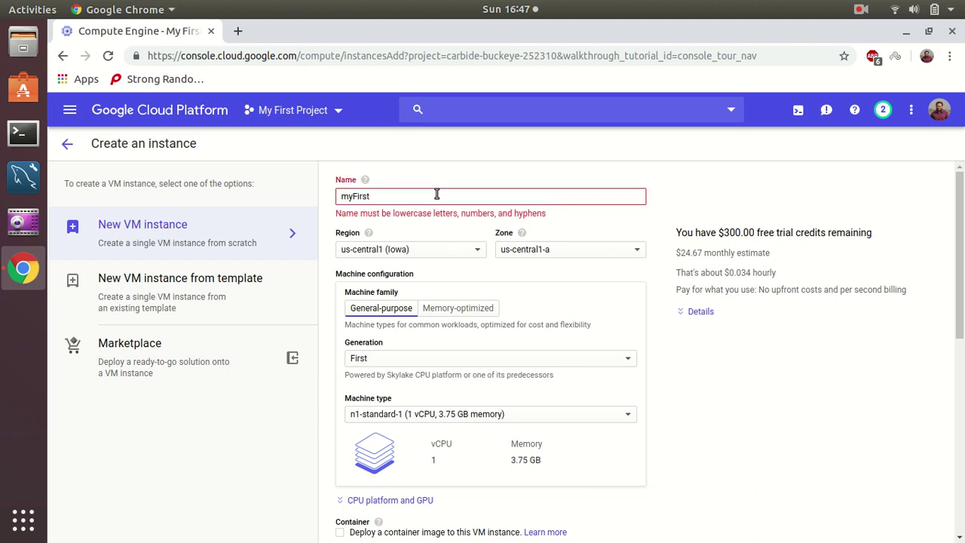
pyautogui.press('BackSpace')
pyautogui.press('BackSpace')
pyautogui.press('BackSpace')
pyautogui.press('BackSpace')
pyautogui.press('BackSpace')
pyautogui.write('first')
pyautogui.press('BackSpace')
pyautogui.press('BackSpace')
pyautogui.press('BackSpace')
pyautogui.press('BackSpace')
pyautogui.press('BackSpace')
pyautogui.write('_')
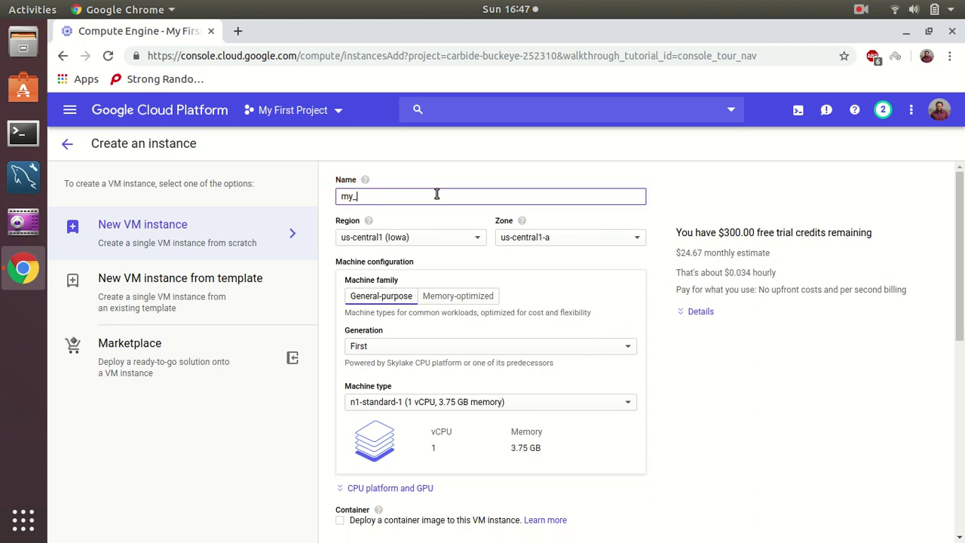
pyautogui.write('firstvm')
pyautogui.click(688, 211)
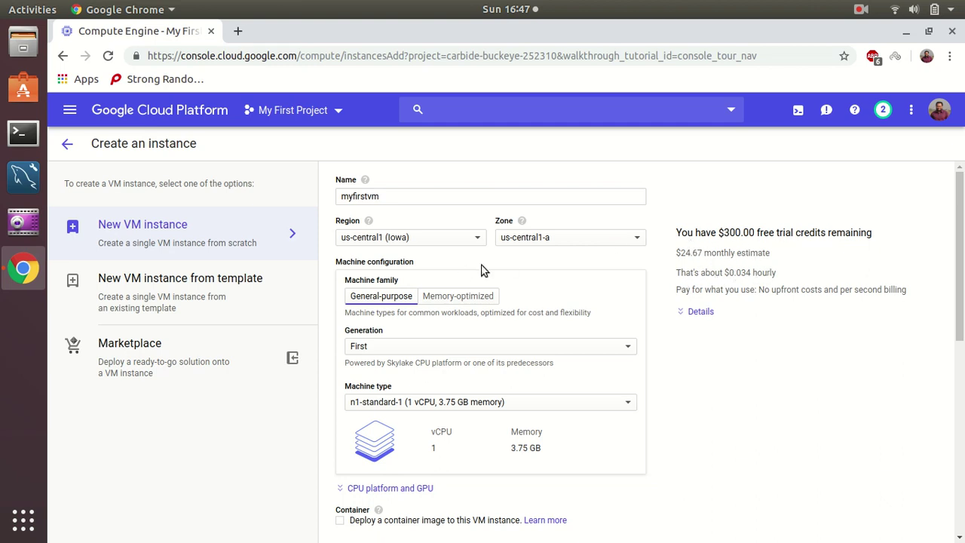
pyautogui.click(383, 238)
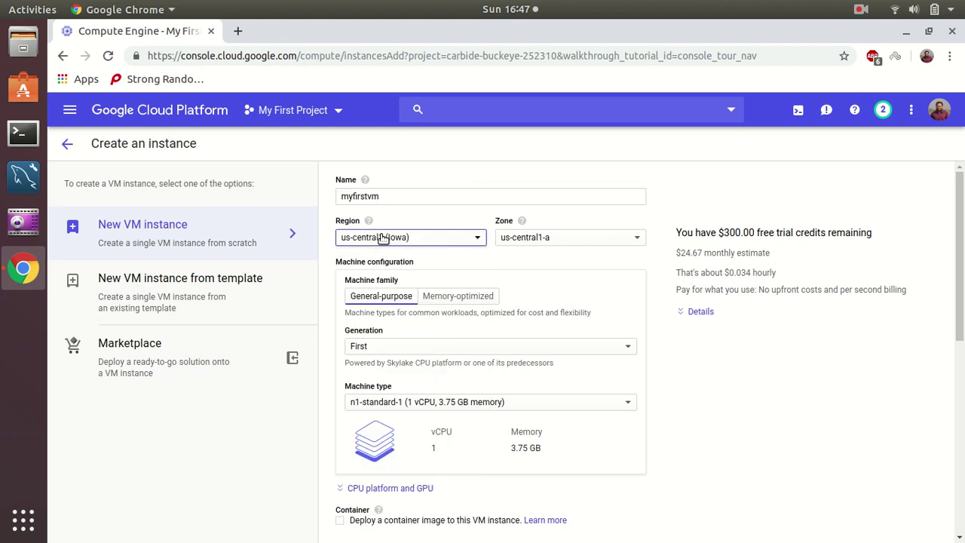
pyautogui.click(476, 239)
pyautogui.press('Escape')
pyautogui.click(478, 239)
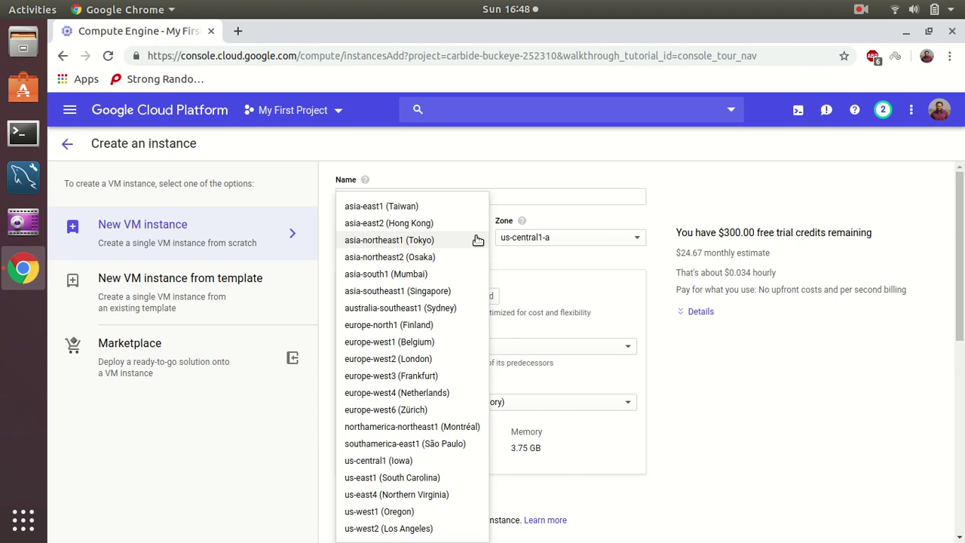
pyautogui.press('Escape')
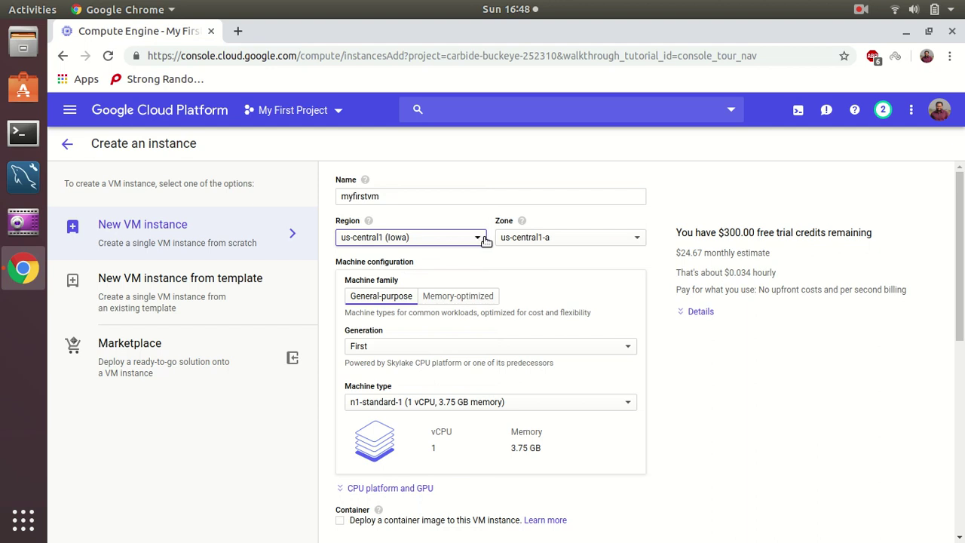
# - Set the instance's region to asia-southeast1 (Singapore) and its zone to asia-southeast1-a
pyautogui.click(485, 238)
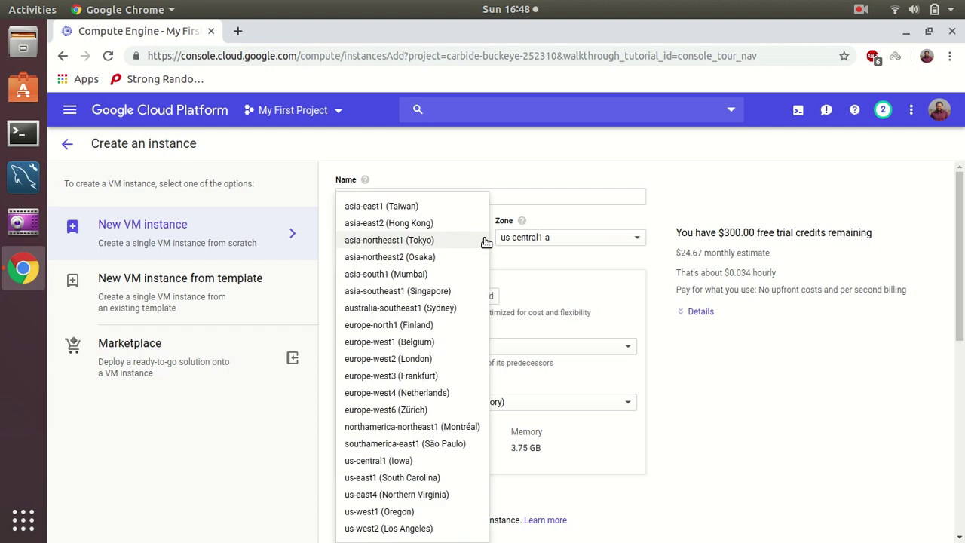
pyautogui.press('Down')
pyautogui.press('Down')
pyautogui.press('Down')
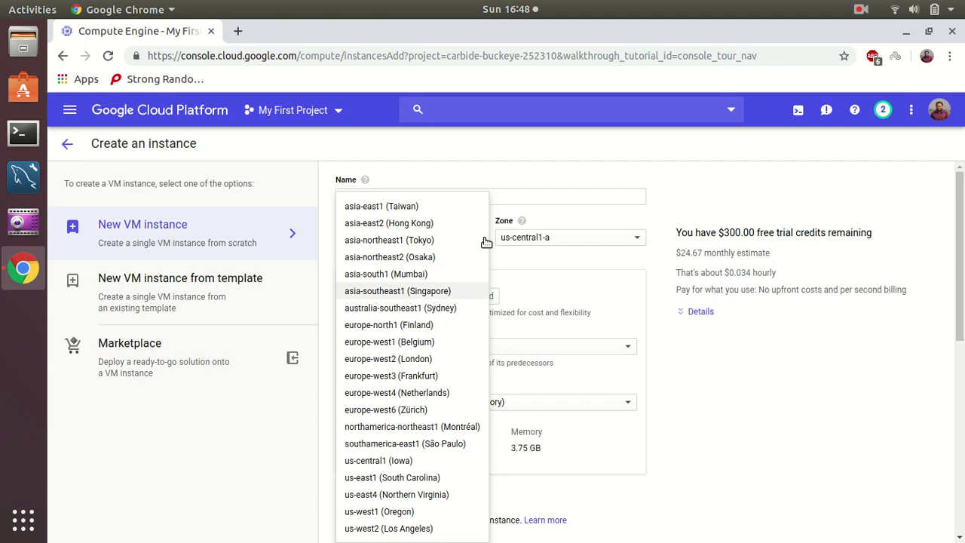
pyautogui.press('Return')
pyautogui.click(760, 375)
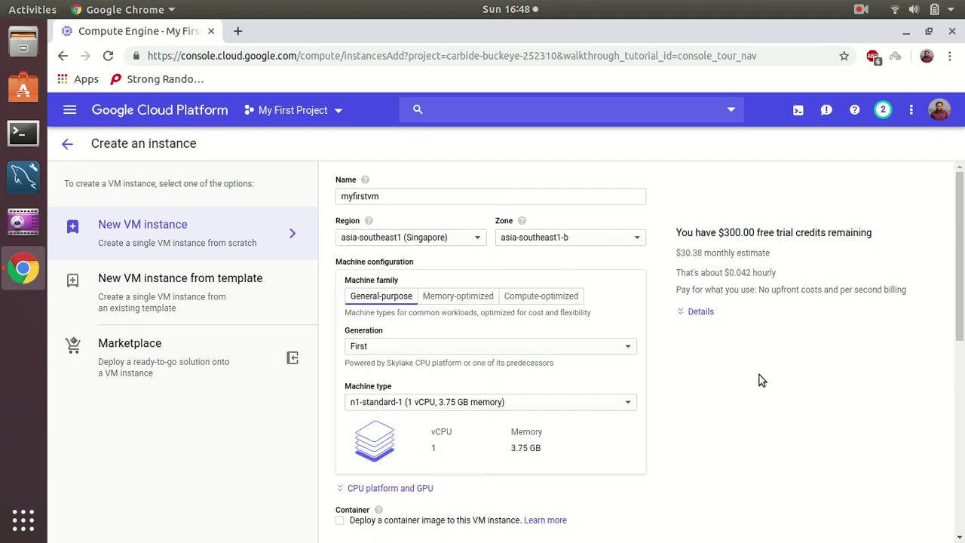
pyautogui.click(636, 240)
pyautogui.click(590, 258)
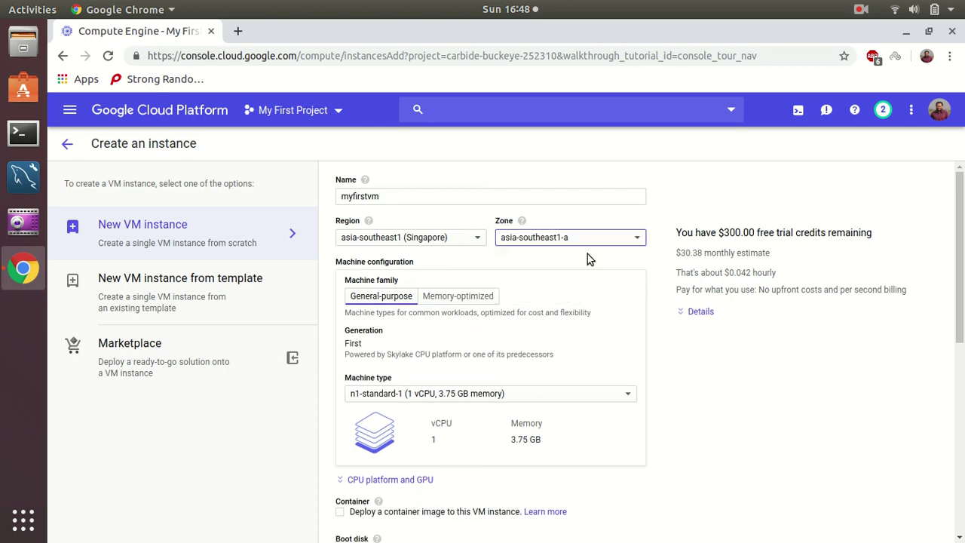
pyautogui.click(752, 391)
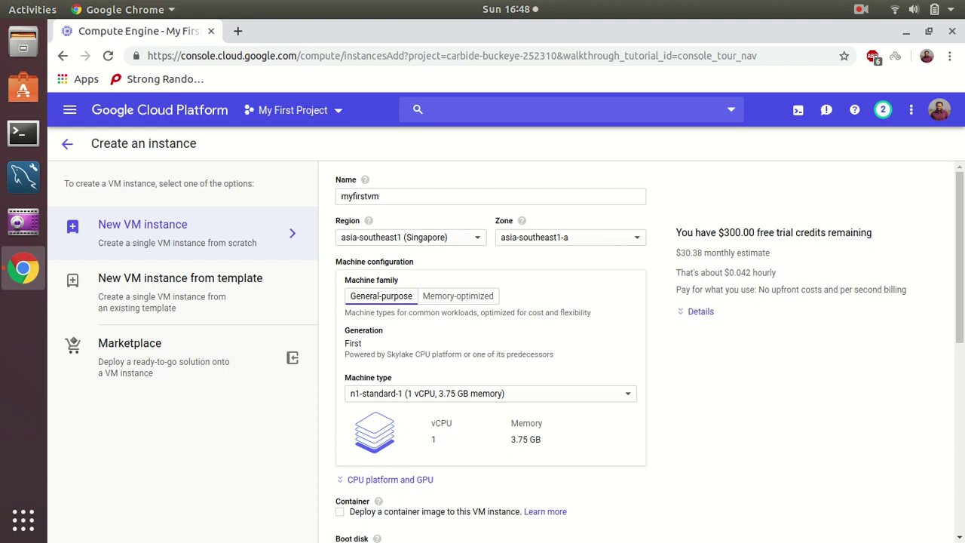
# - Keep the general-purpose machine family and set the instance's machine type to f1-micro (1 vCPU, 614 MB memory)
pyautogui.scroll(-3, 753, 392)
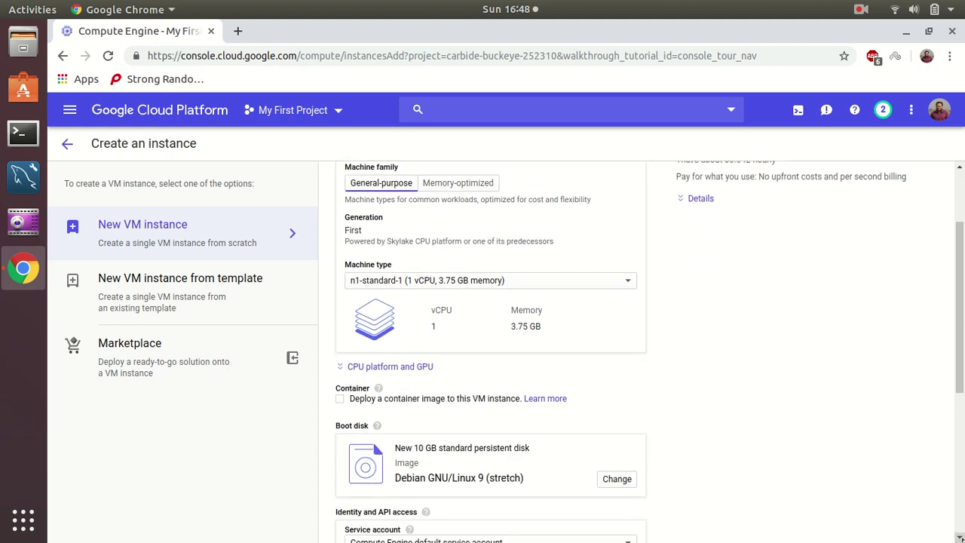
pyautogui.click(960, 172)
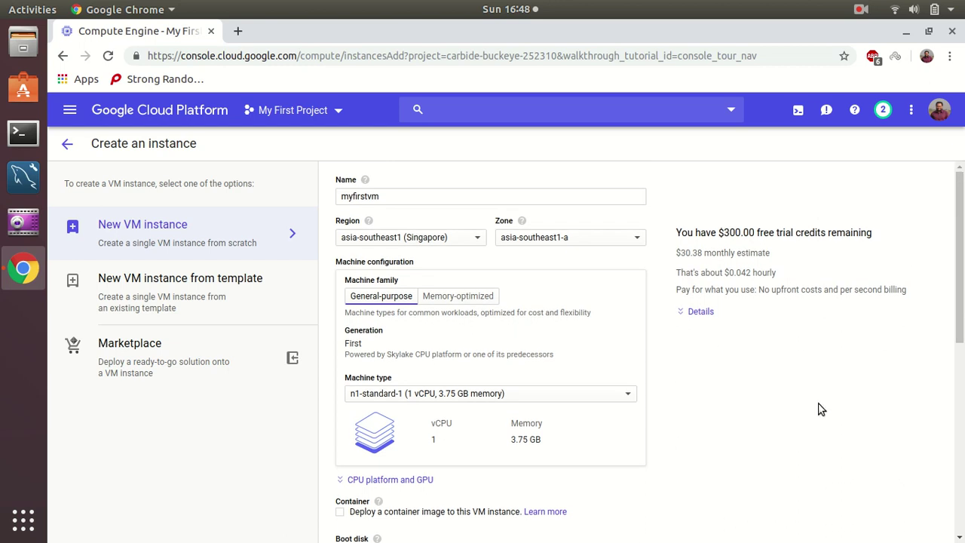
pyautogui.click(448, 299)
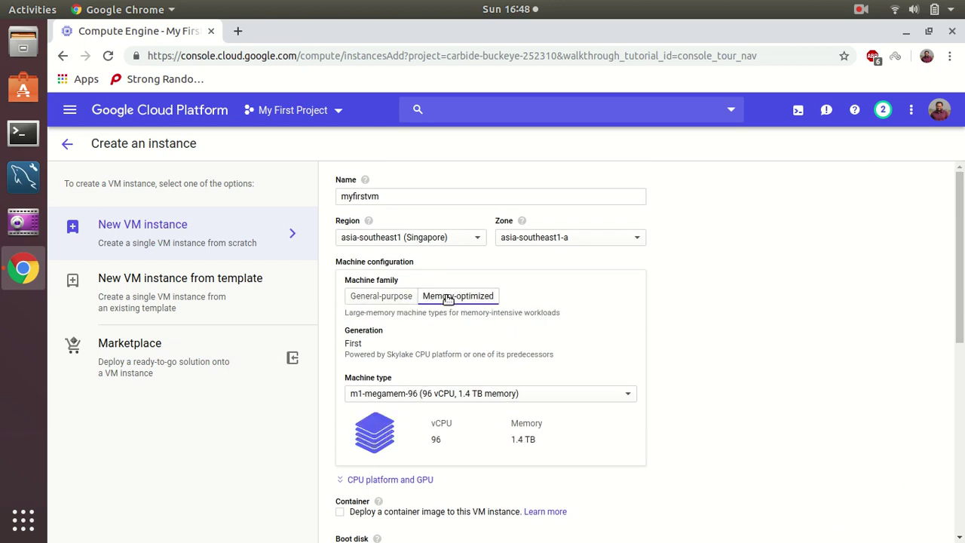
pyautogui.click(391, 298)
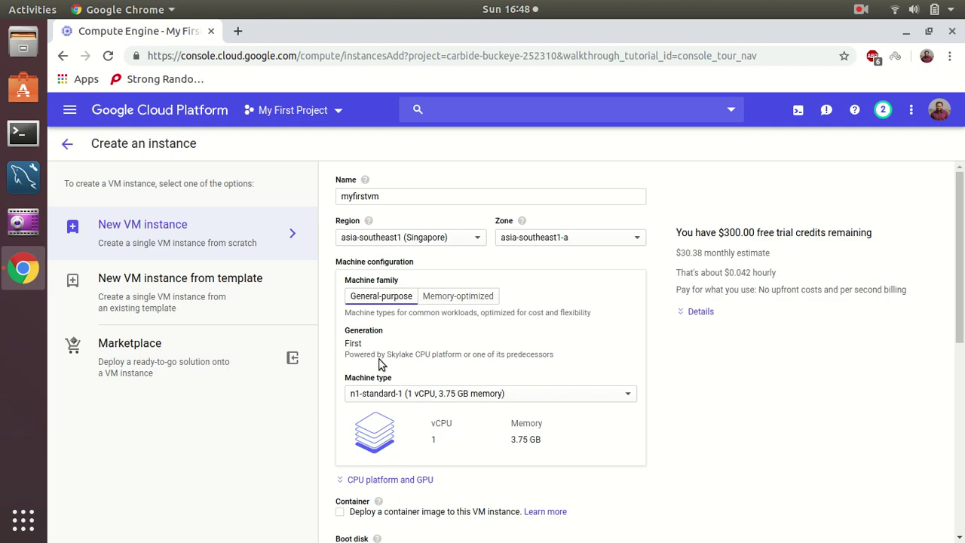
pyautogui.click(631, 397)
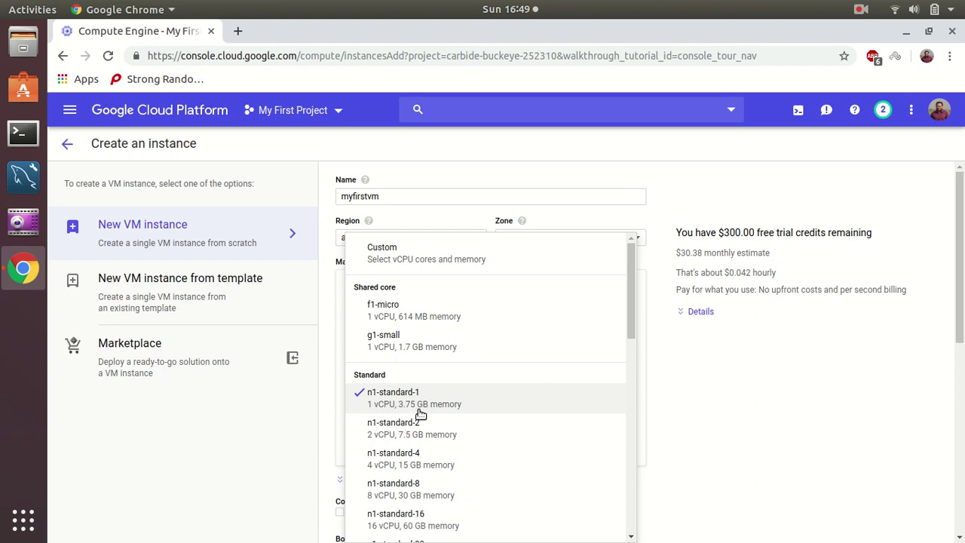
pyautogui.click(405, 321)
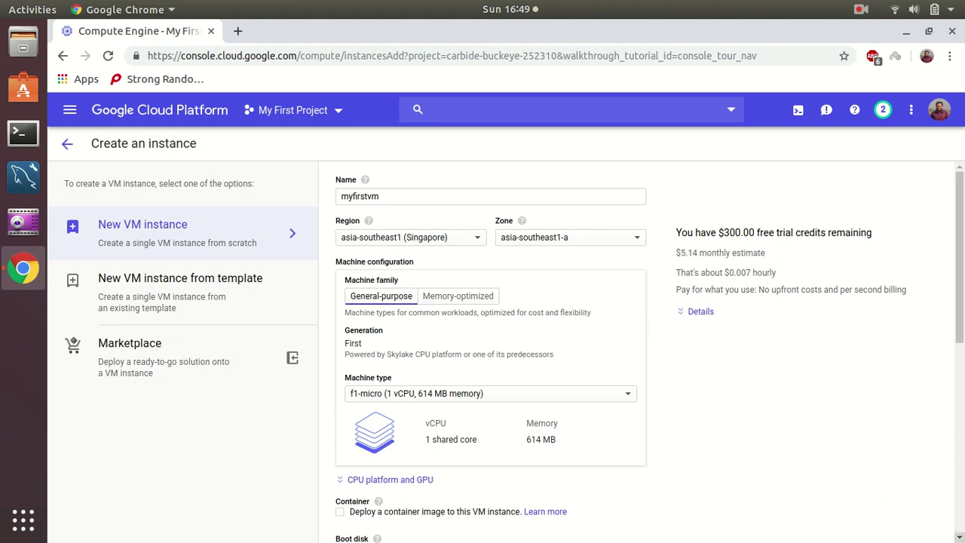
# - Change the instance's boot disk image to CentOS 6
pyautogui.scroll(-3, 650, 352)
pyautogui.scroll(-2, 650, 353)
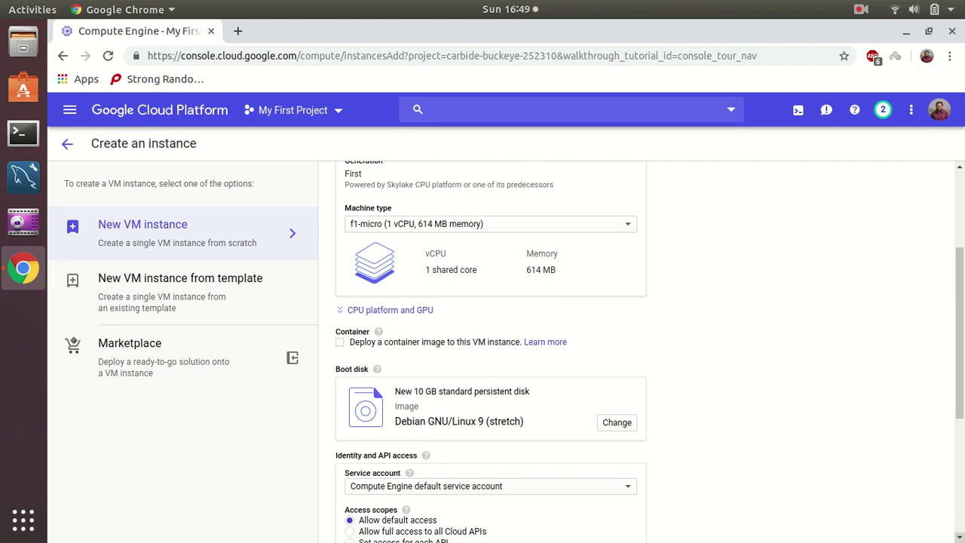
pyautogui.click(959, 537)
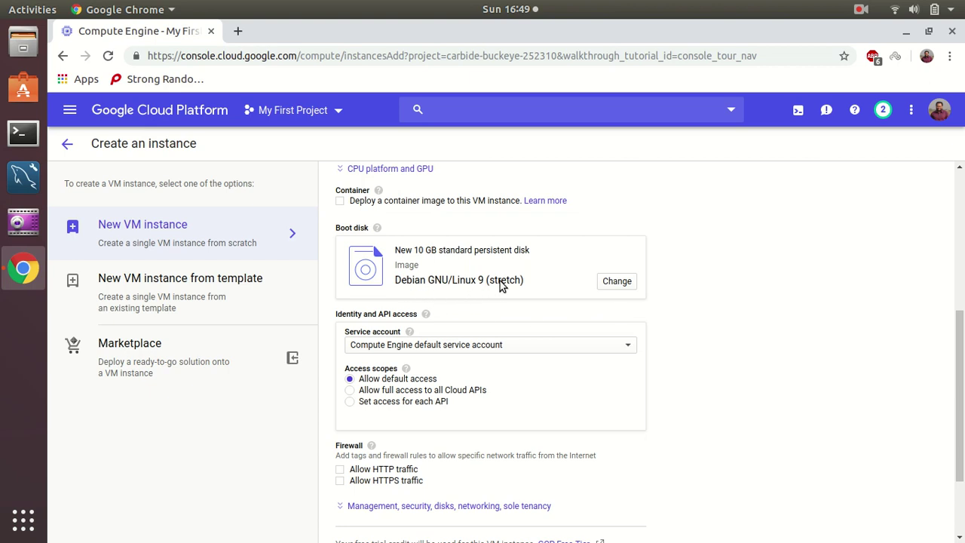
pyautogui.click(630, 283)
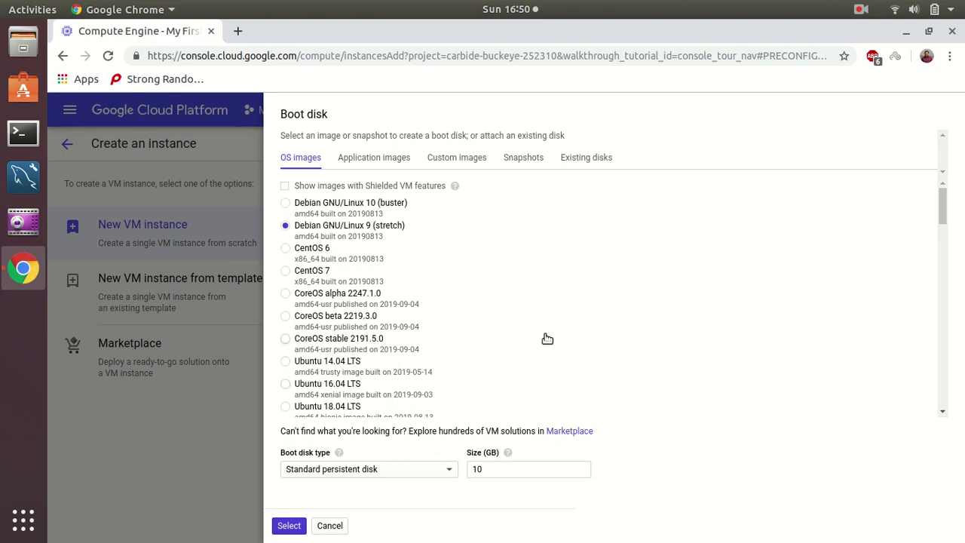
pyautogui.click(285, 252)
pyautogui.click(289, 526)
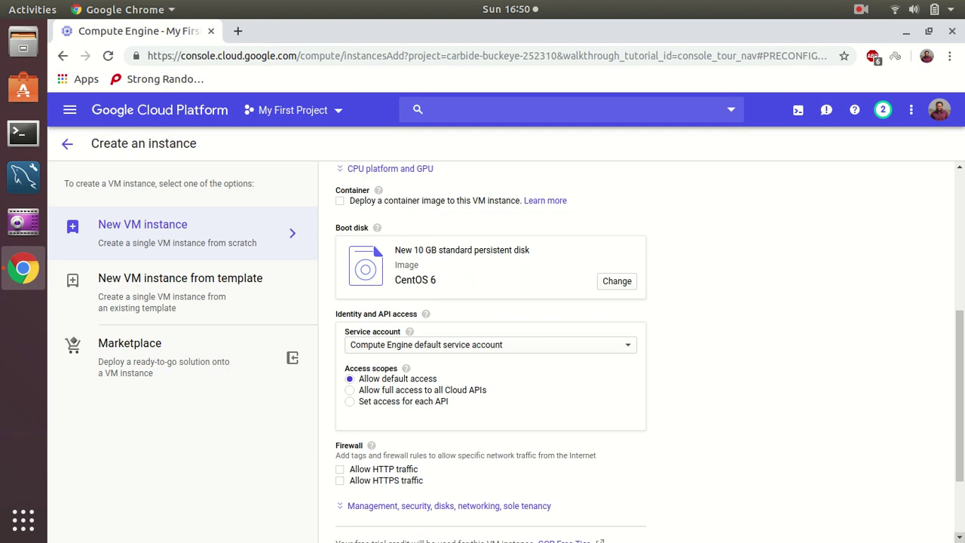
# - Allow both HTTP and HTTPS traffic through the firewall and create the instance
pyautogui.scroll(-3, 960, 534)
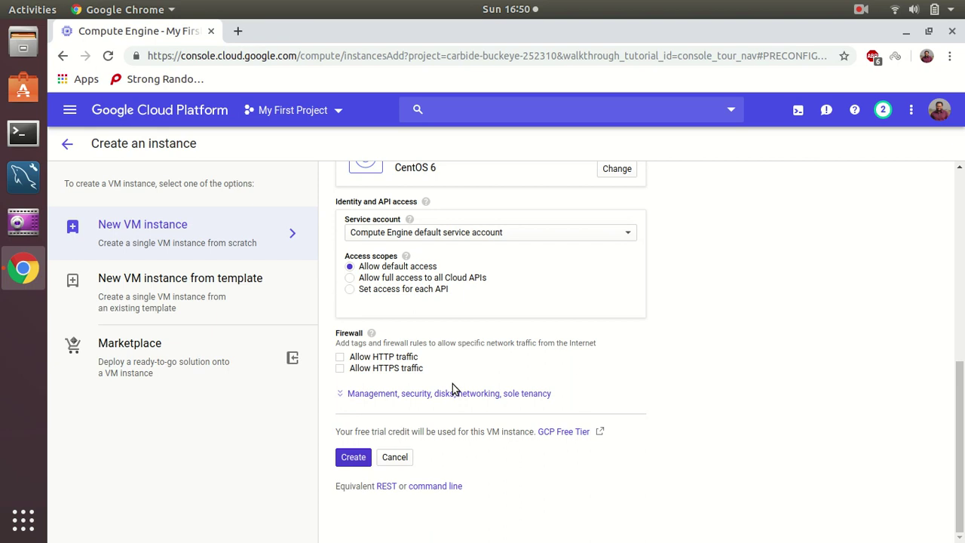
pyautogui.click(339, 359)
pyautogui.click(340, 369)
pyautogui.click(350, 465)
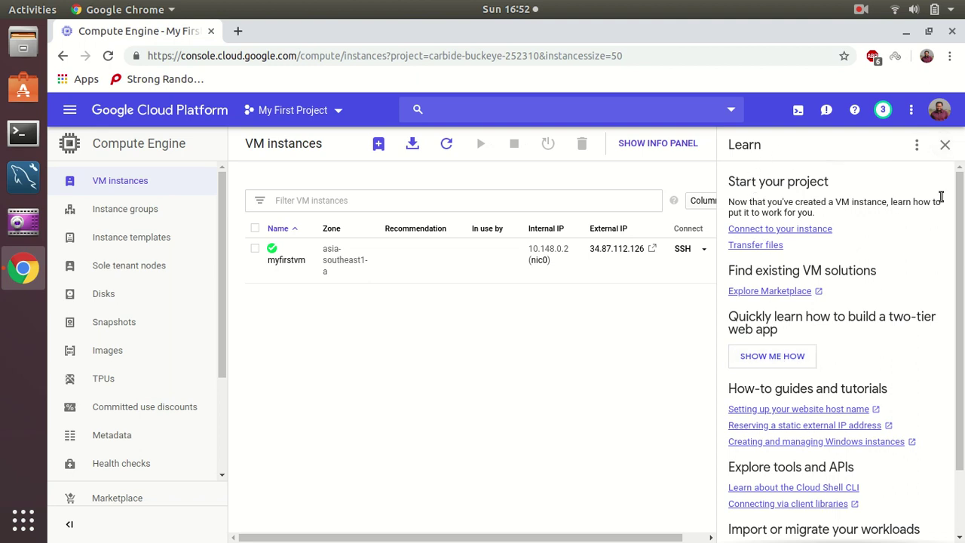
# - Close the Learn pane, show the info panel for myfirstvm, and look over its permissions, labels and monitoring
pyautogui.click(953, 152)
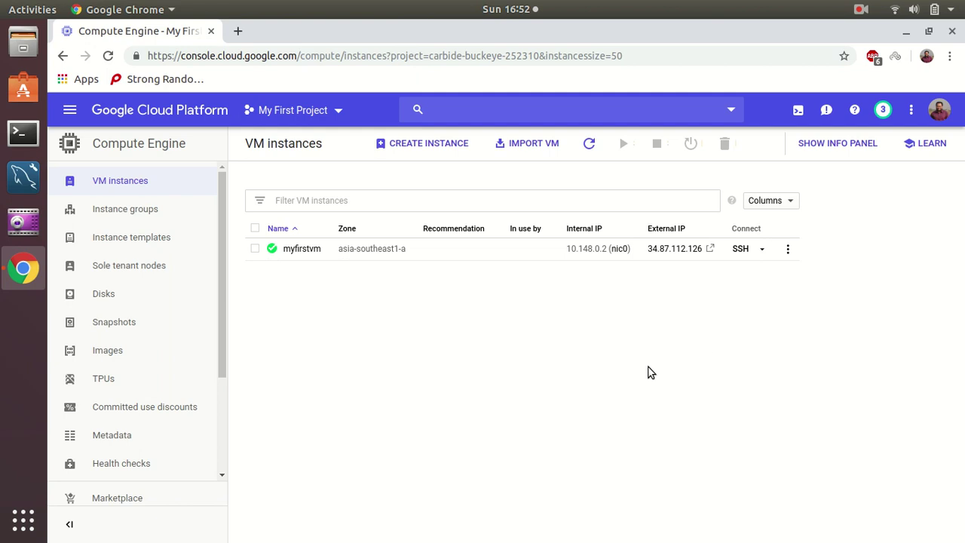
pyautogui.click(843, 154)
pyautogui.click(843, 154)
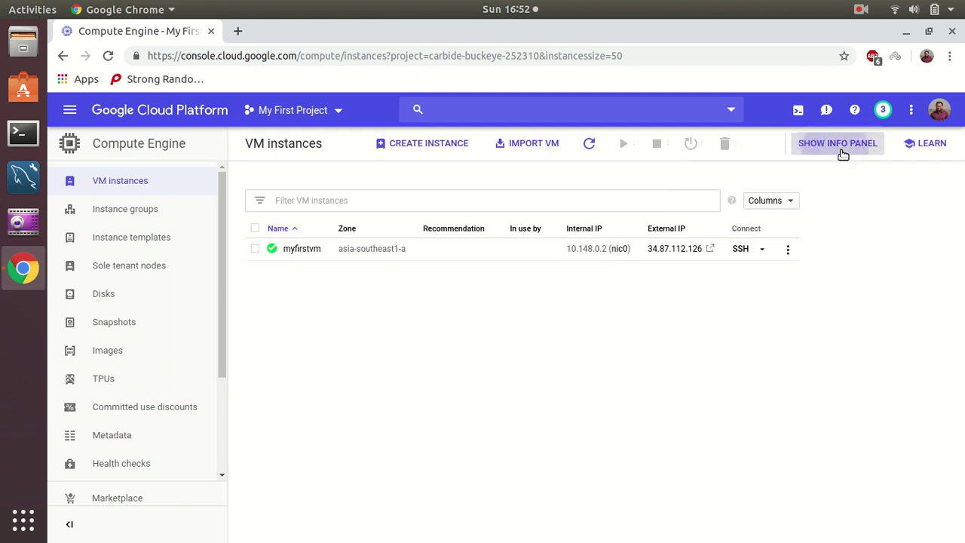
pyautogui.click(843, 154)
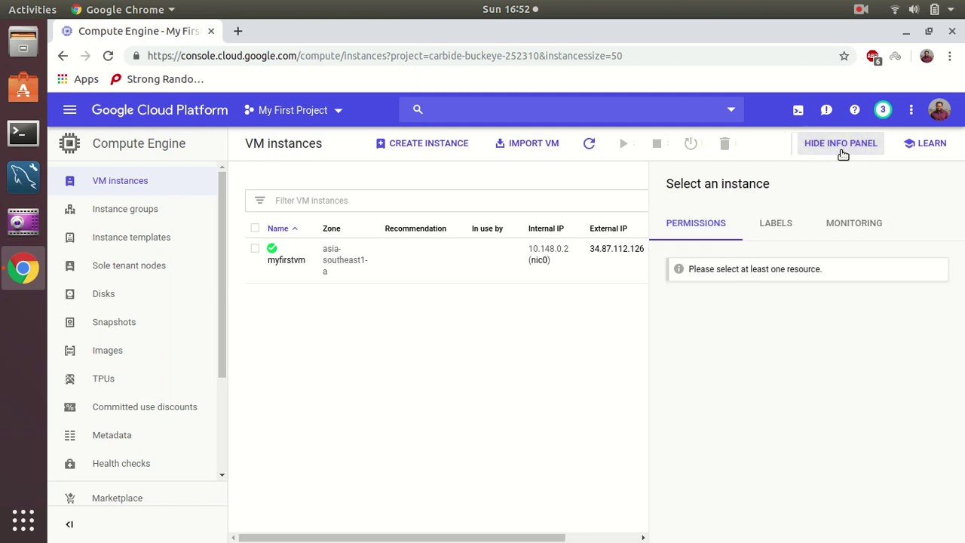
pyautogui.click(254, 254)
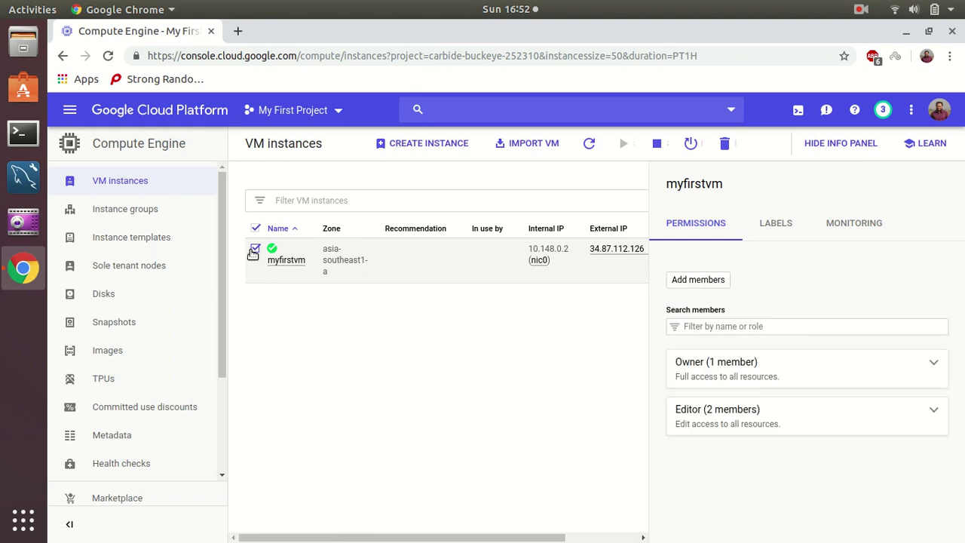
pyautogui.click(774, 225)
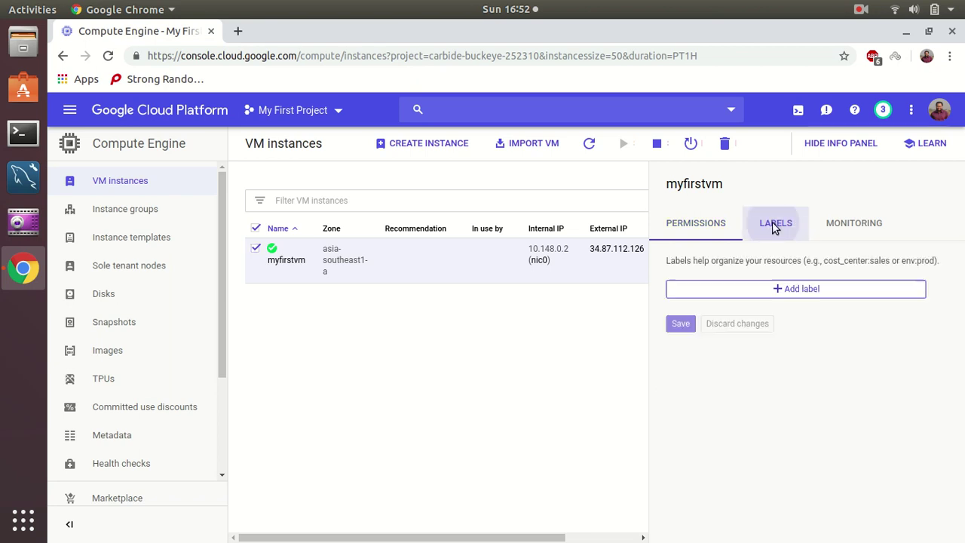
pyautogui.click(849, 224)
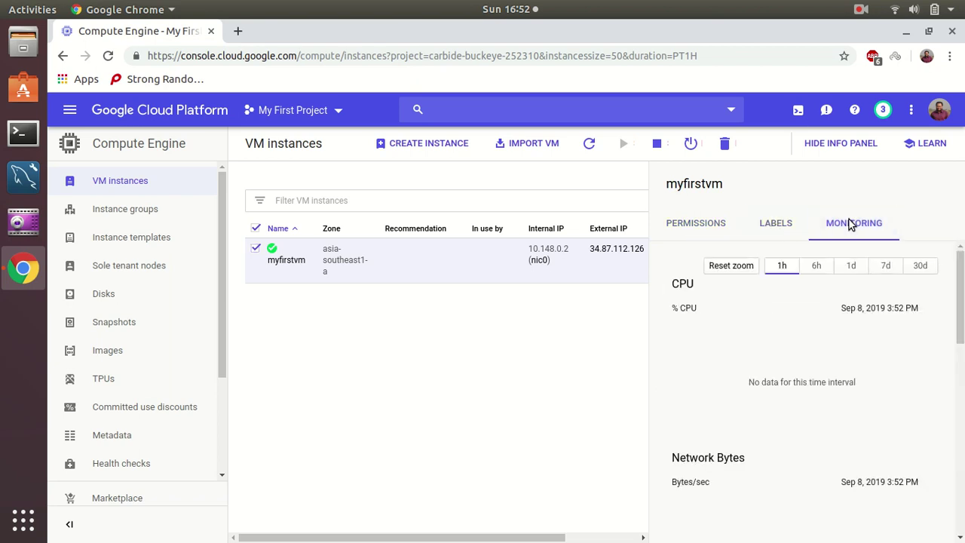
# - Add a label to myfirstvm with key os and value centos6, save it, and hide the info panel
pyautogui.click(772, 223)
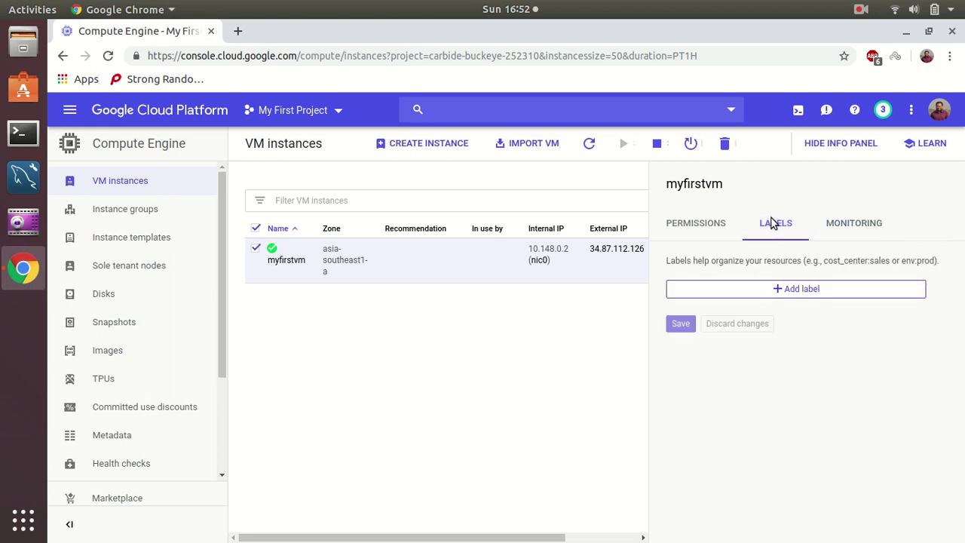
pyautogui.click(790, 285)
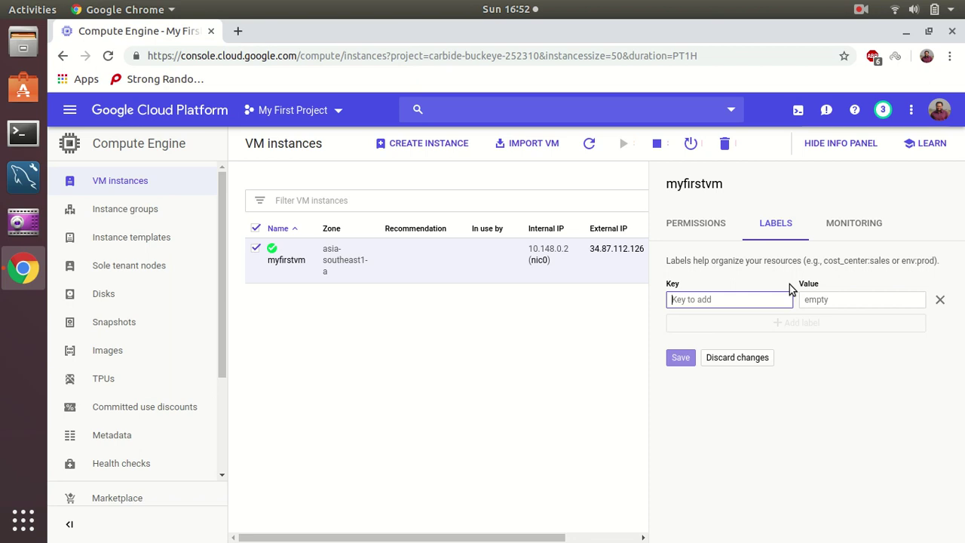
pyautogui.write('os')
pyautogui.press('Tab')
pyautogui.write('centos')
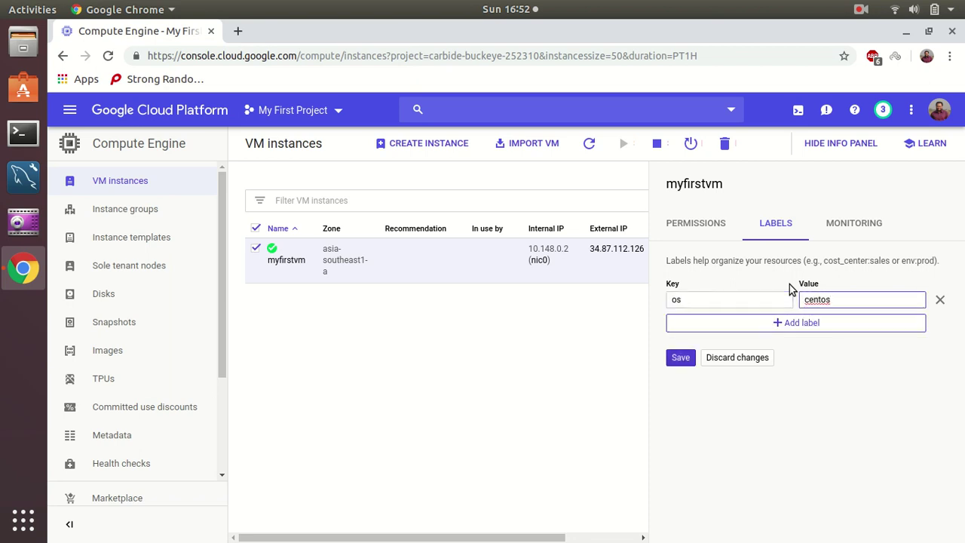
pyautogui.write('6')
pyautogui.click(681, 359)
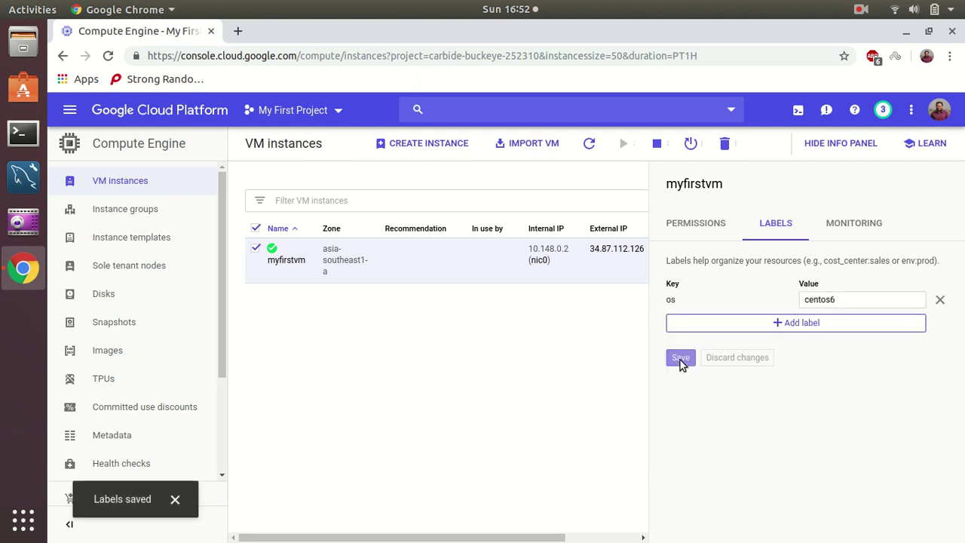
pyautogui.click(175, 499)
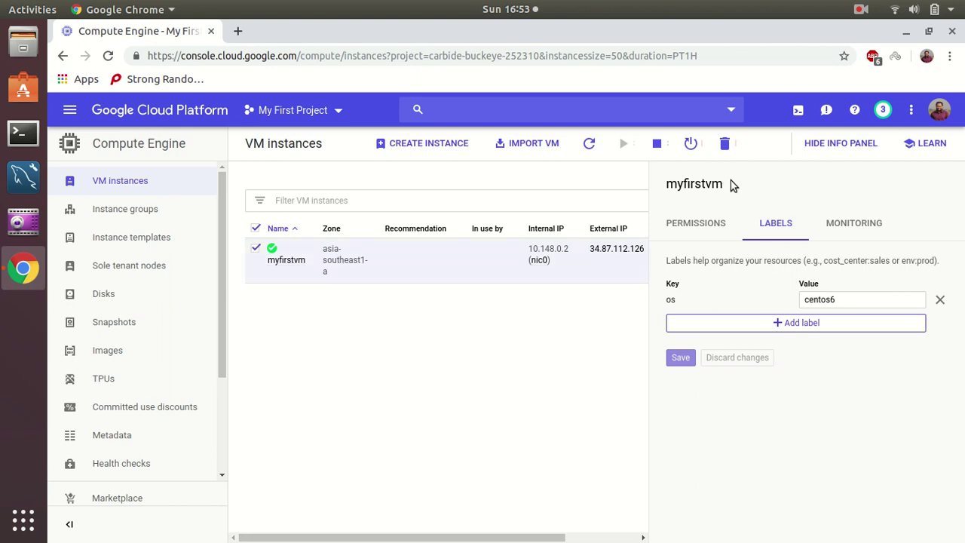
pyautogui.click(856, 142)
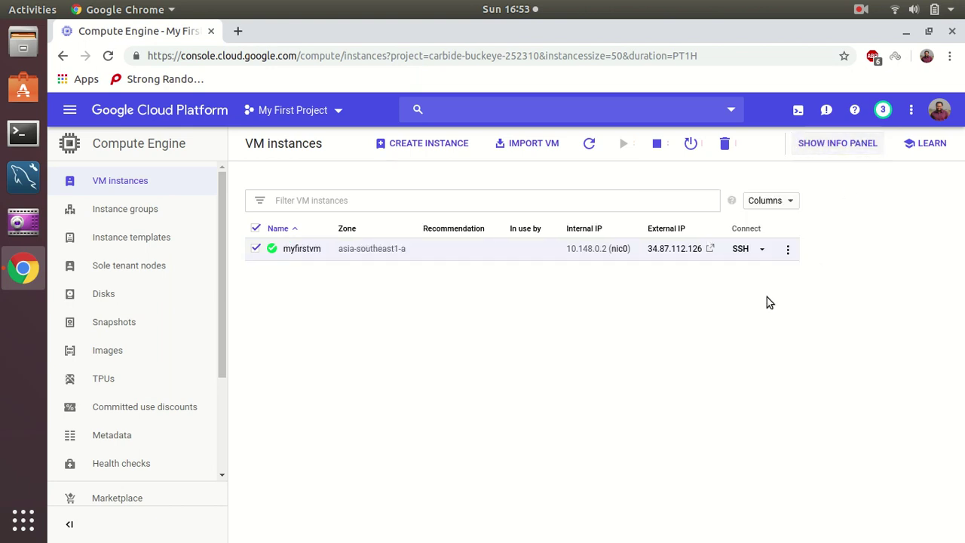
# - Look over the SSH connection options for myfirstvm and open an SSH session to it in a browser window
pyautogui.click(762, 250)
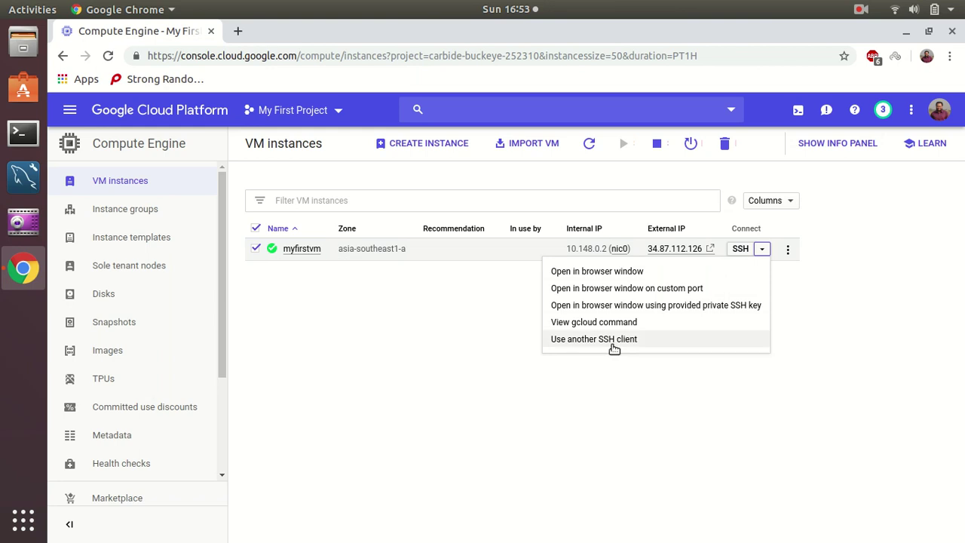
pyautogui.click(634, 355)
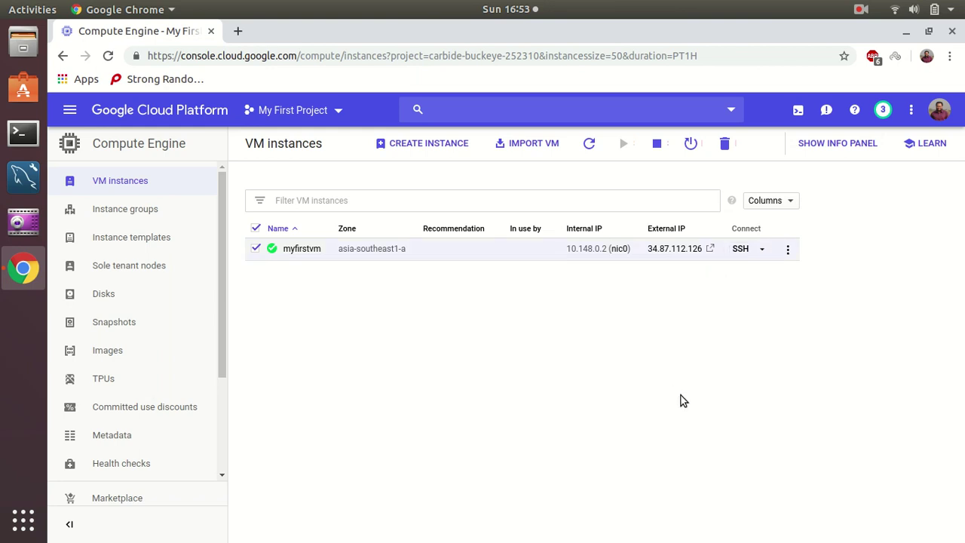
pyautogui.click(738, 250)
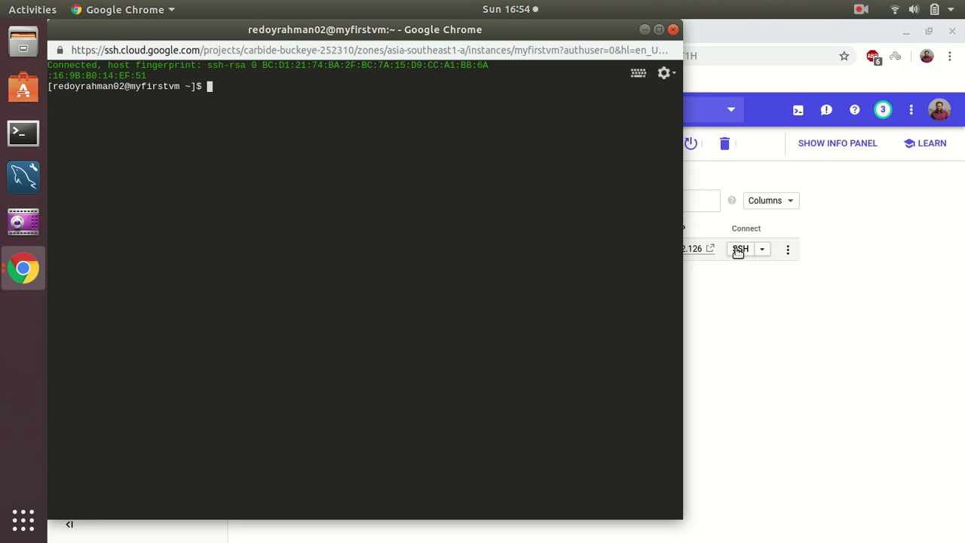
# - Update all packages on the VM with sudo yum update -y and clear the terminal
pyautogui.write('sudo yum update -y')
pyautogui.press('Return')
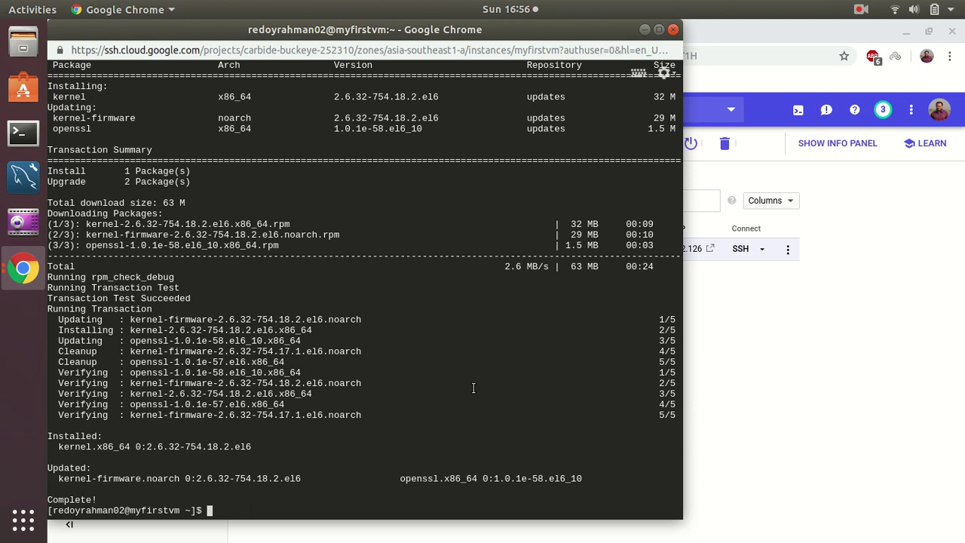
pyautogui.write('clear')
pyautogui.press('Return')
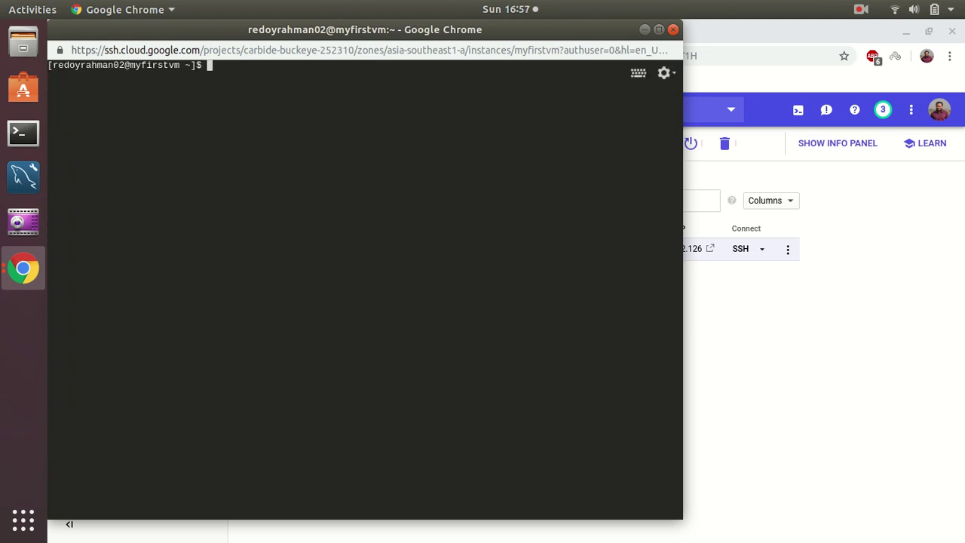
# - Run a yum install with -y for httpd and php72, and check the PHP version with php -v
pyautogui.write('sudo yum install ')
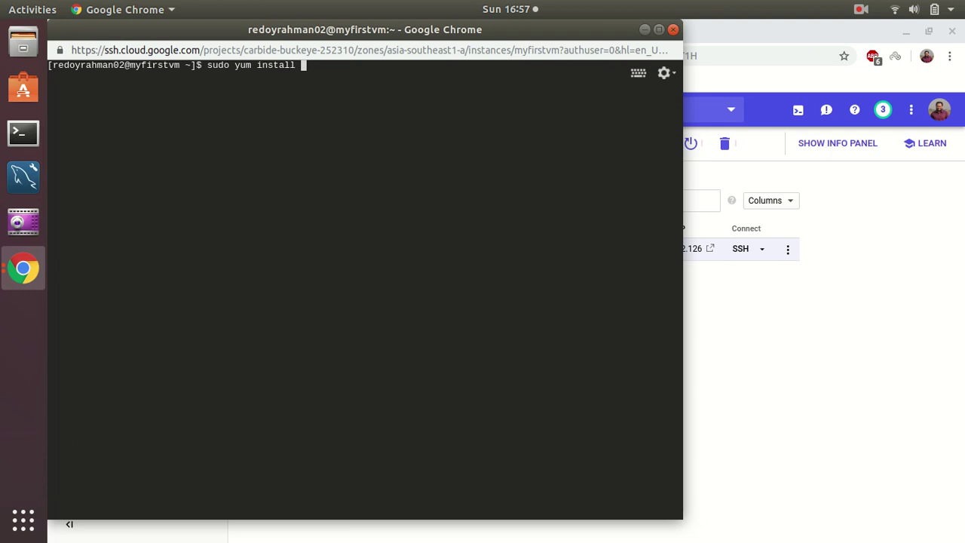
pyautogui.write('-y httpd php72')
pyautogui.press('Return')
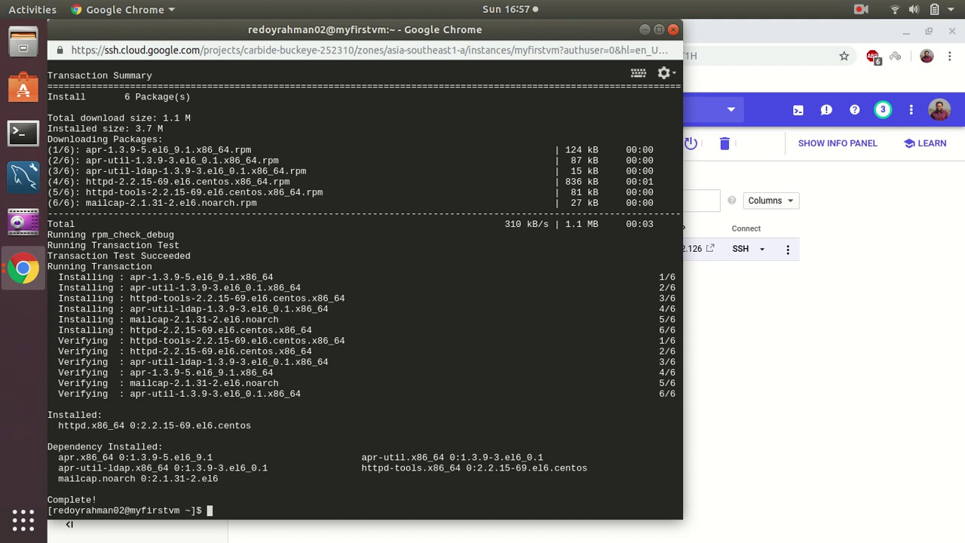
pyautogui.write('php -v')
pyautogui.press('Return')
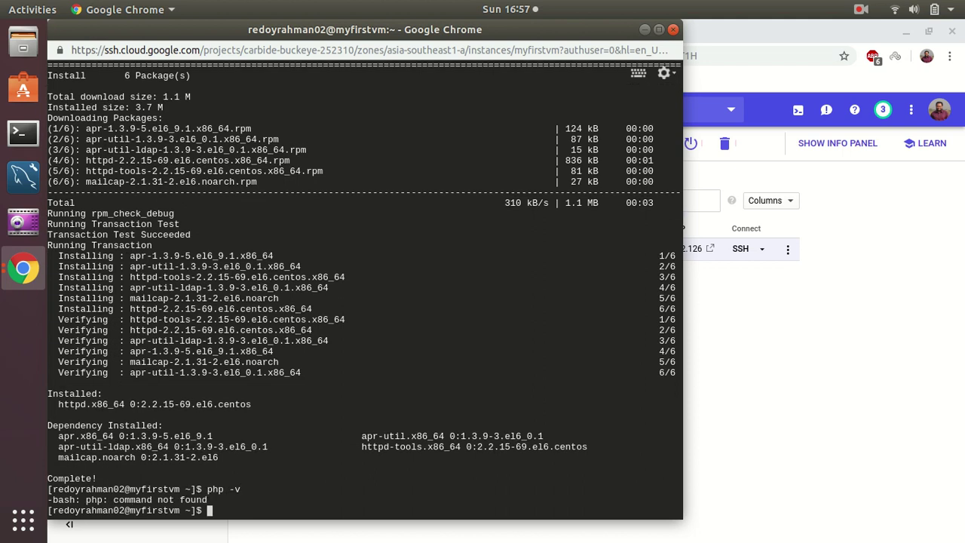
# - Install the php package on the VM with sudo yum install -y php
pyautogui.write('sudo yum install ')
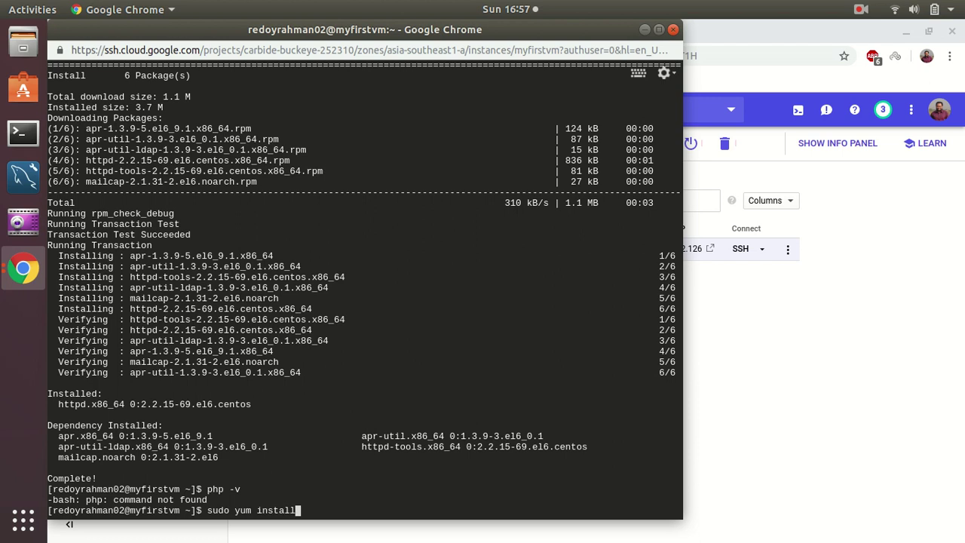
pyautogui.write('-y php')
pyautogui.press('Return')
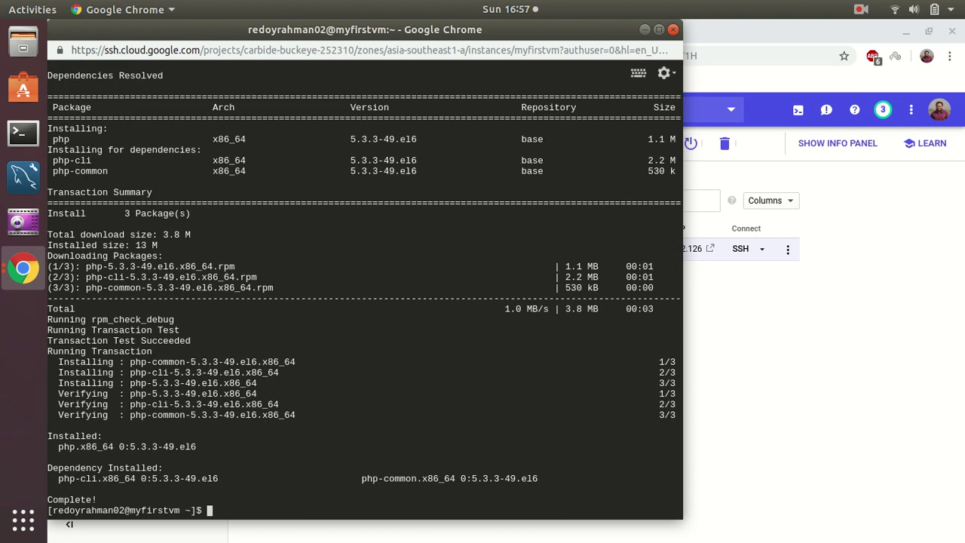
# - Clear the terminal, change to the /var/www/html/ directory and list its contents
pyautogui.write('clear')
pyautogui.press('Return')
pyautogui.write('cd /va')
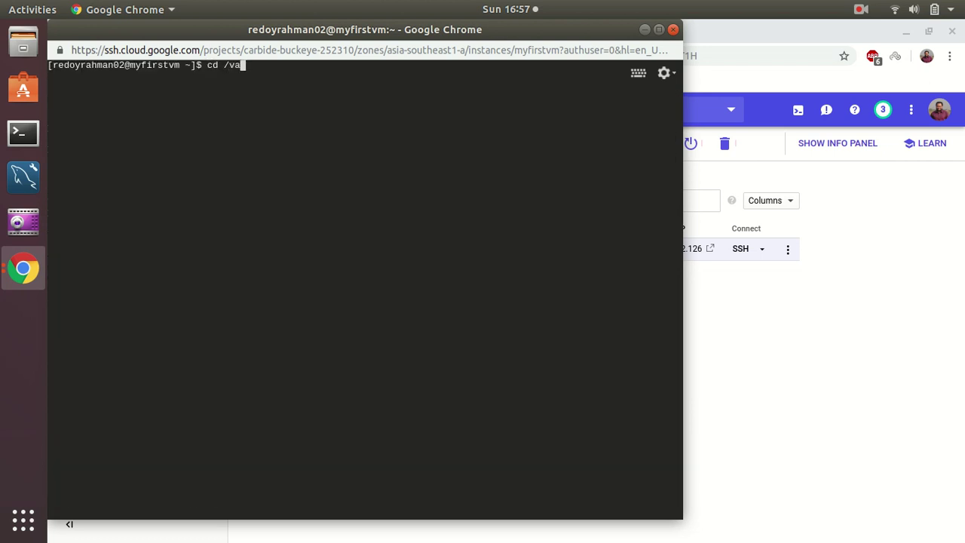
pyautogui.write('r/www/html/')
pyautogui.press('Return')
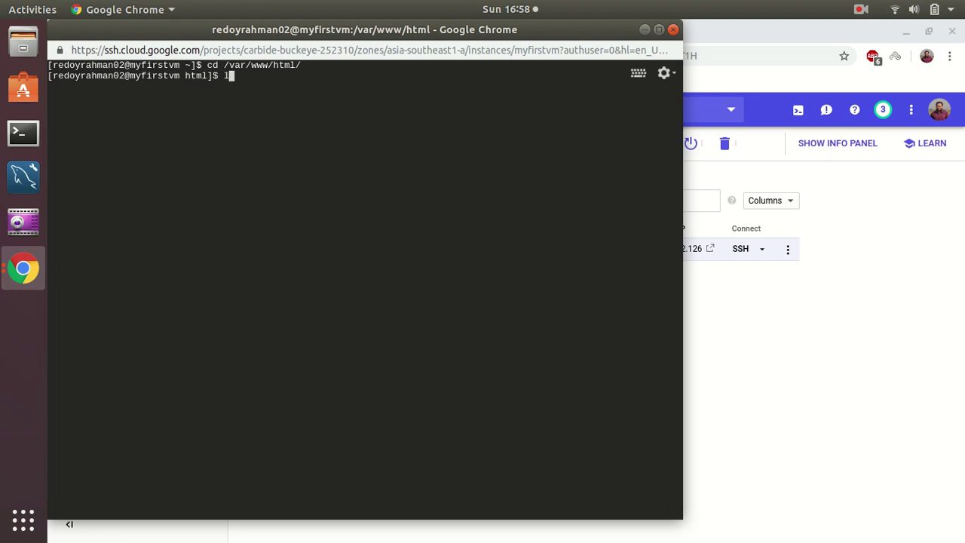
pyautogui.write('ls')
pyautogui.press('Return')
# - Create phpinfo.php with sudo vi, containing <?php and phpinfo(); on separate lines, and save it
pyautogui.write('su')
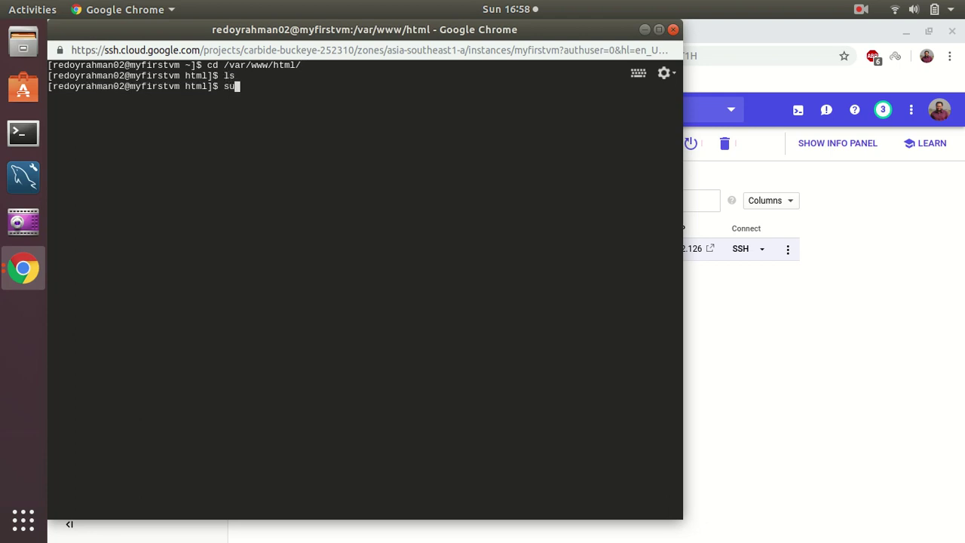
pyautogui.write('do vi phpinfo.php')
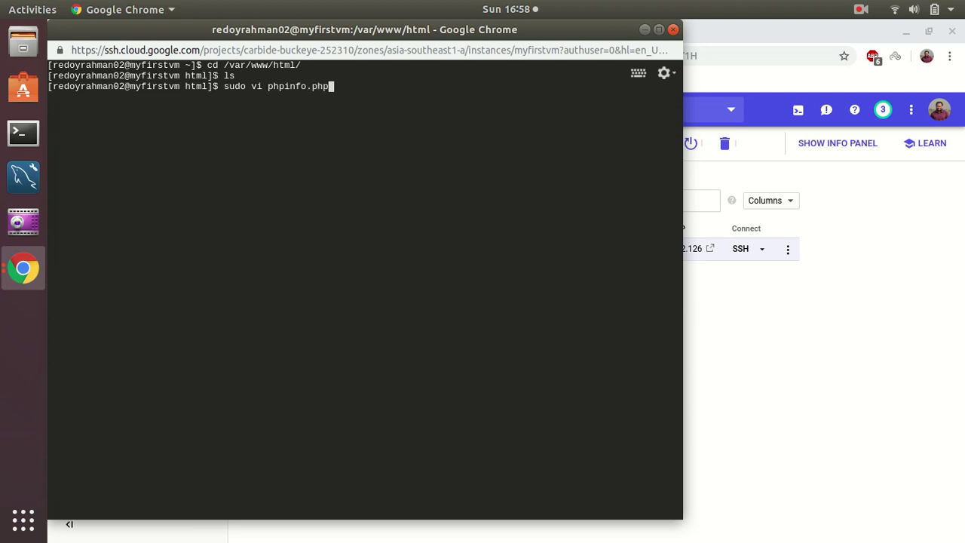
pyautogui.press('Return')
pyautogui.write('i')
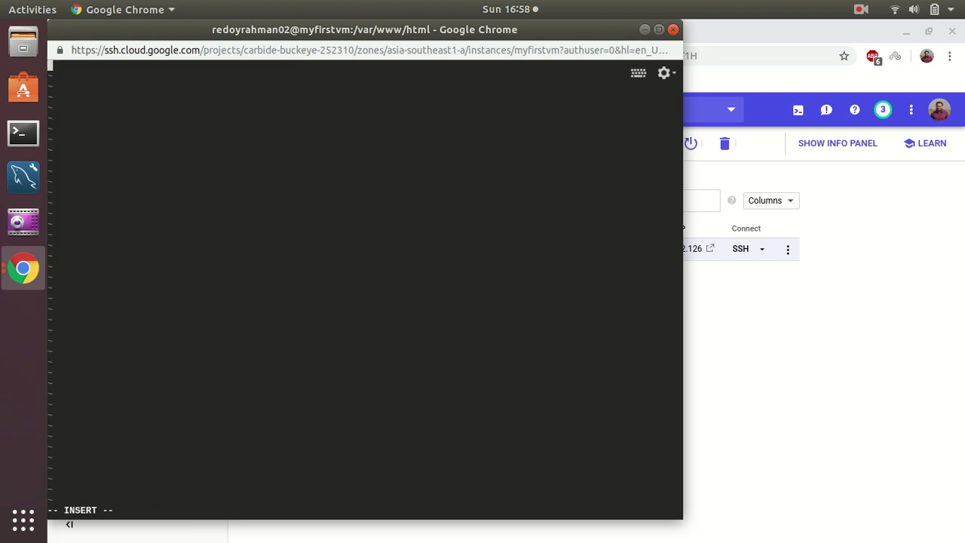
pyautogui.write('<?php')
pyautogui.press('Return')
pyautogui.write('phpinfo();')
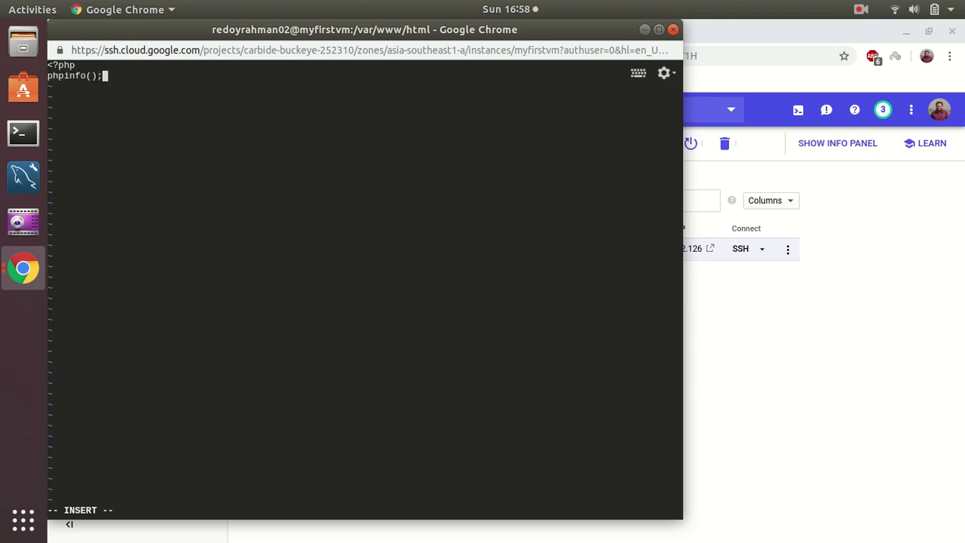
pyautogui.press('Escape')
pyautogui.write(':wq')
pyautogui.press('Return')
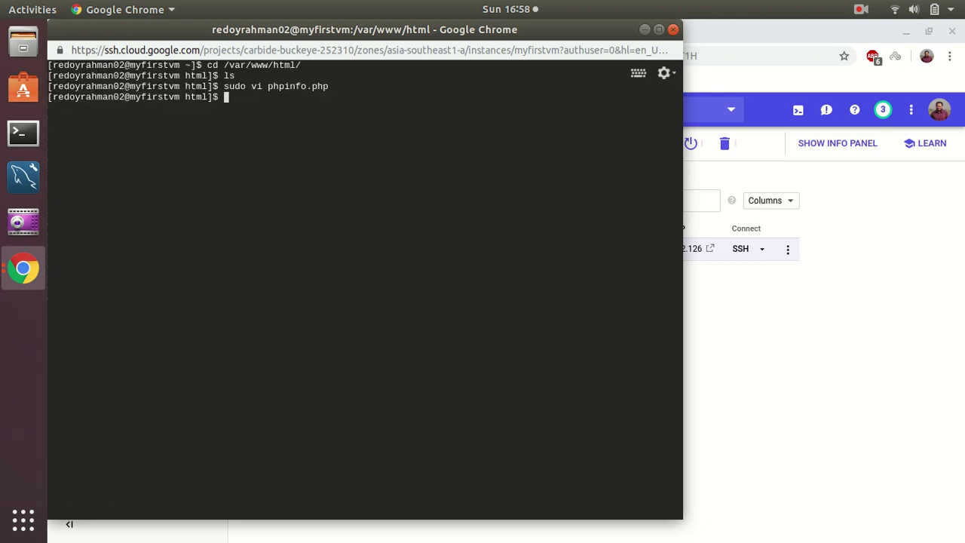
# - Examine the instance details of myfirstvm in the Cloud console, including its network interface, firewall and boot disk sections
pyautogui.click(808, 422)
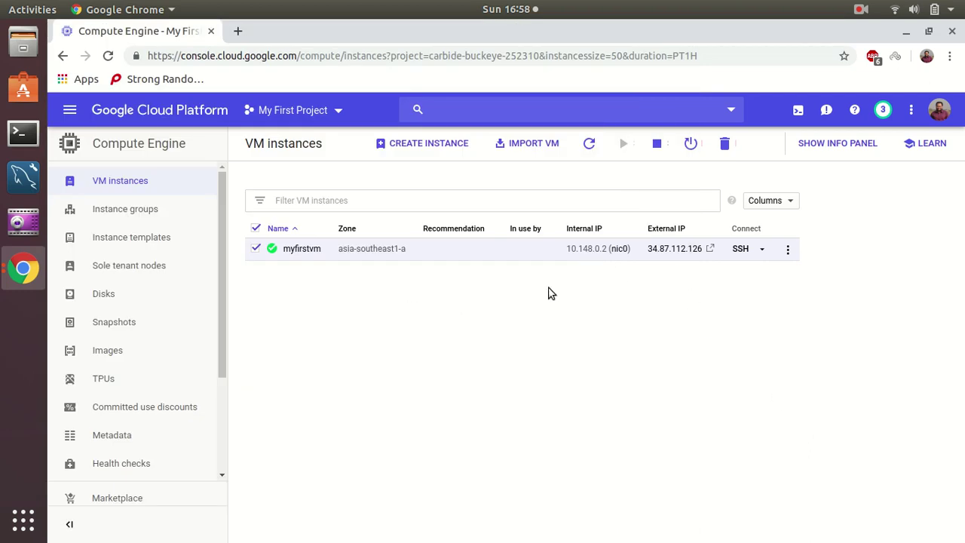
pyautogui.click(302, 251)
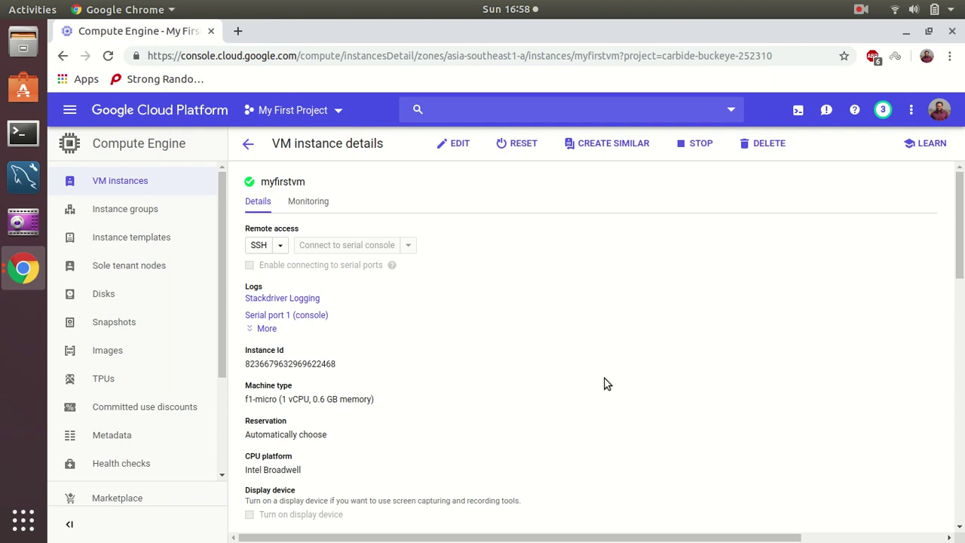
pyautogui.scroll(-5, 607, 384)
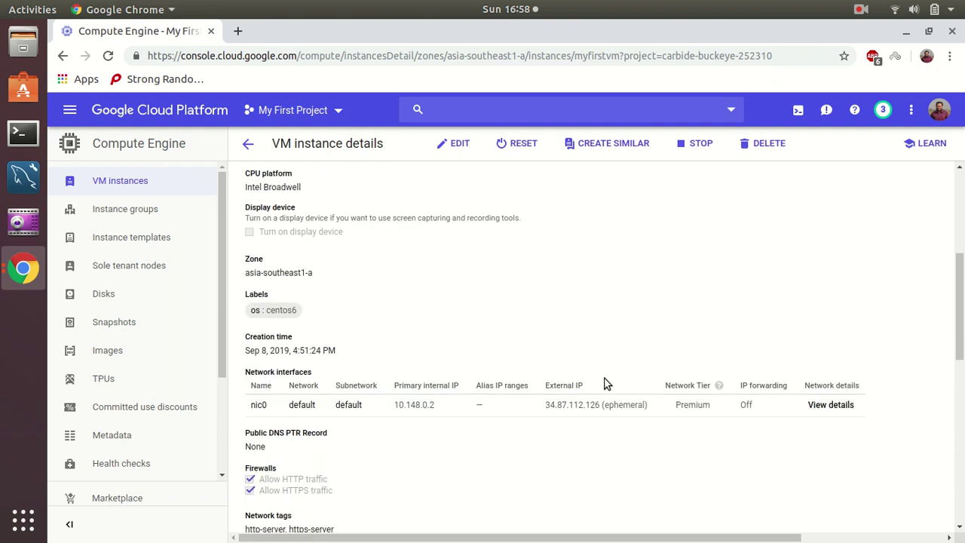
pyautogui.scroll(-5, 607, 384)
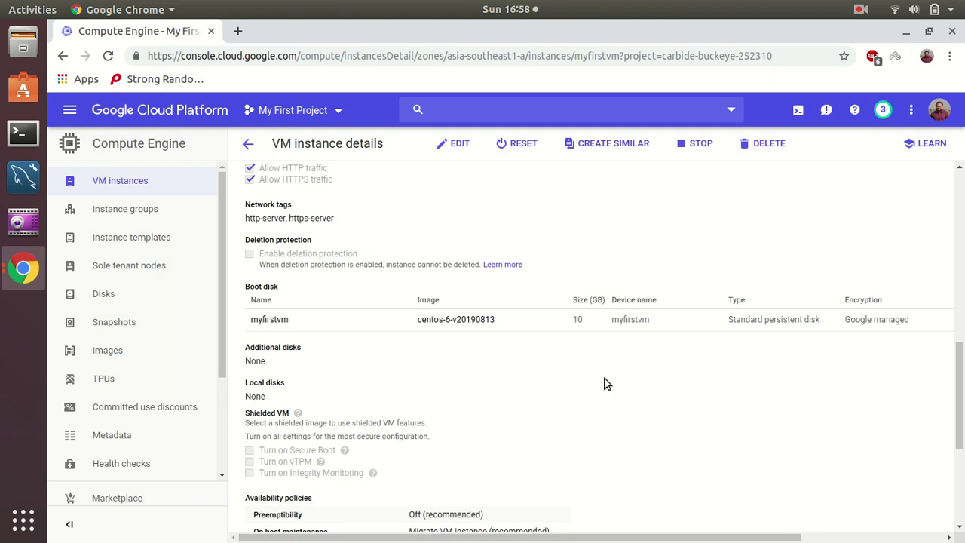
pyautogui.scroll(-4, 607, 384)
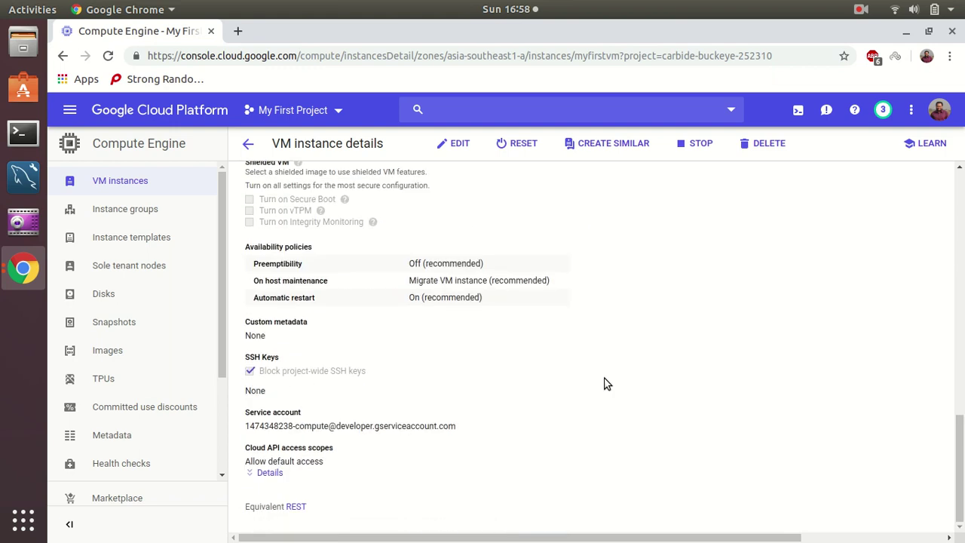
pyautogui.scroll(3, 607, 384)
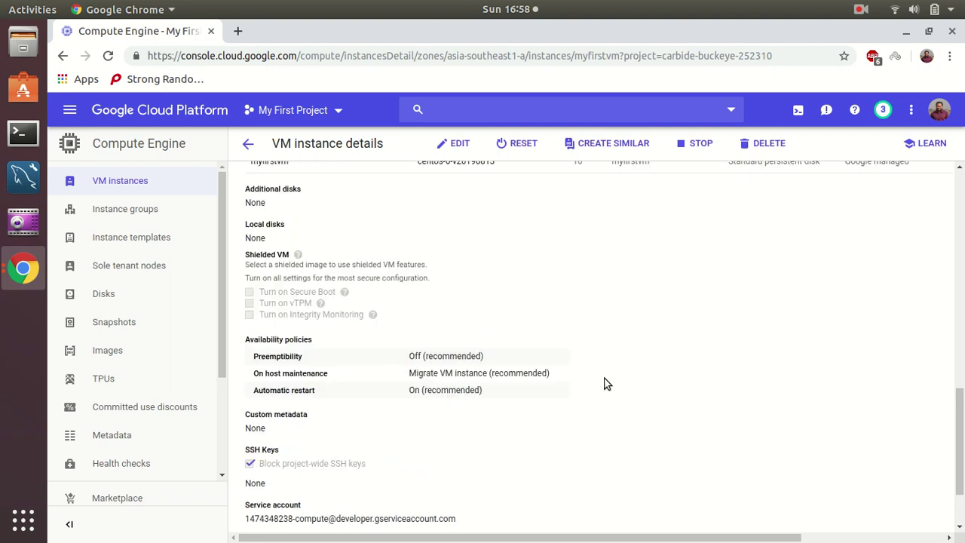
pyautogui.scroll(4, 607, 384)
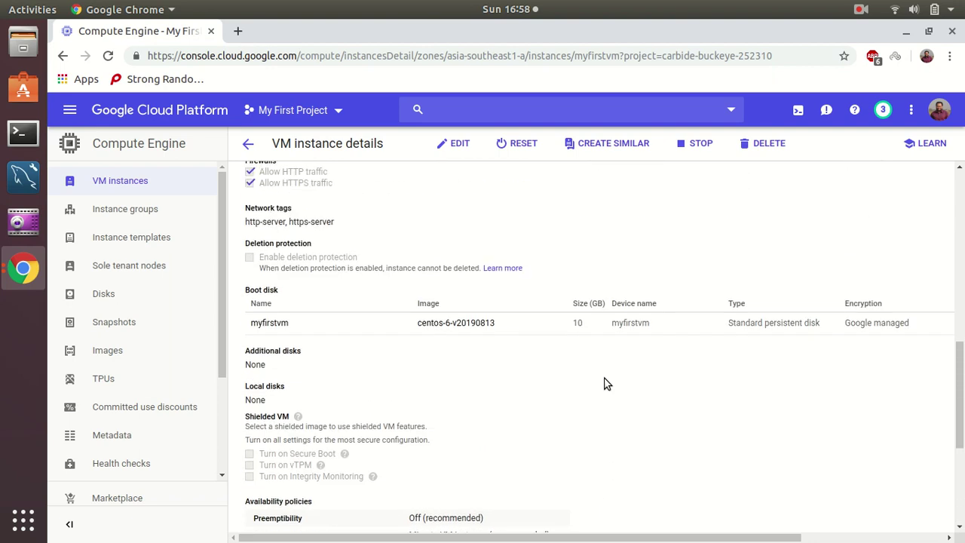
pyautogui.scroll(3, 607, 384)
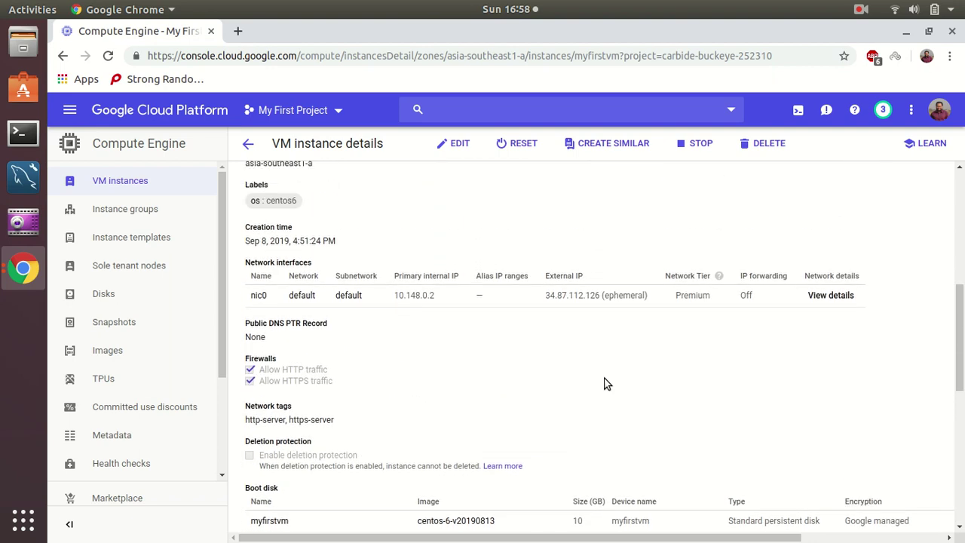
pyautogui.scroll(5, 607, 383)
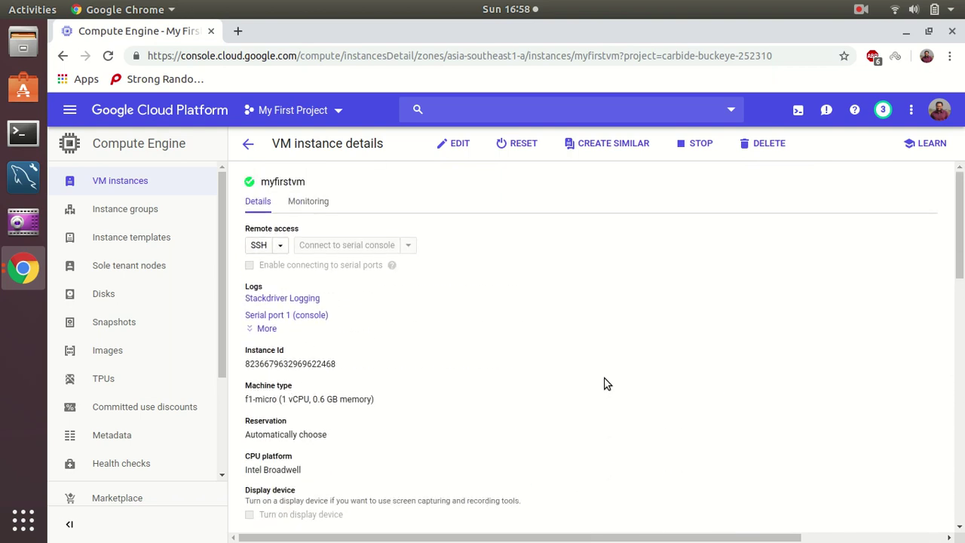
pyautogui.scroll(-7, 607, 384)
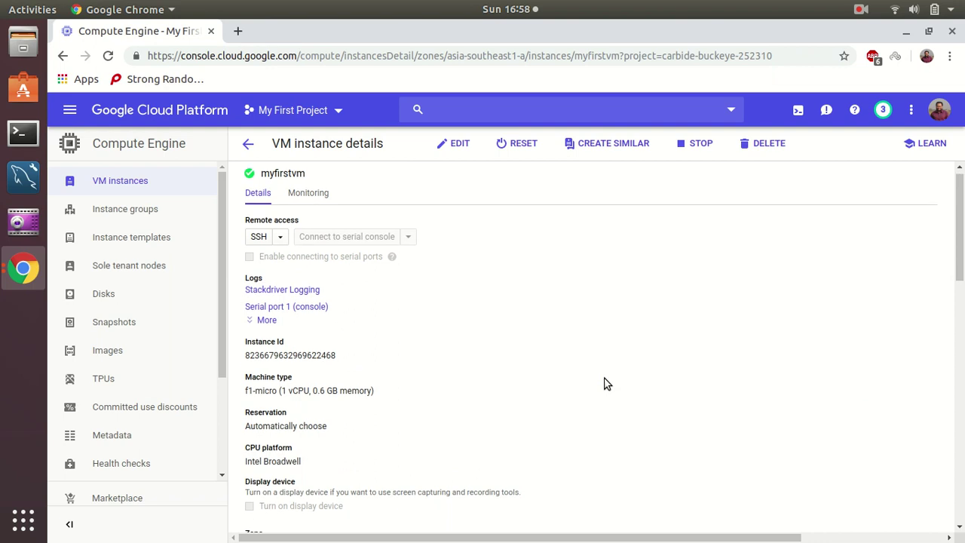
pyautogui.scroll(2, 607, 384)
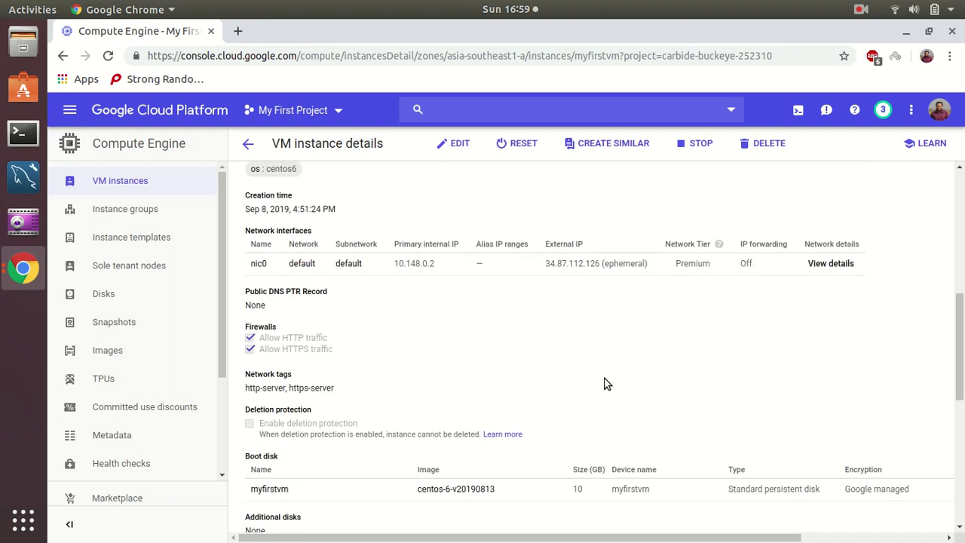
pyautogui.scroll(2, 607, 384)
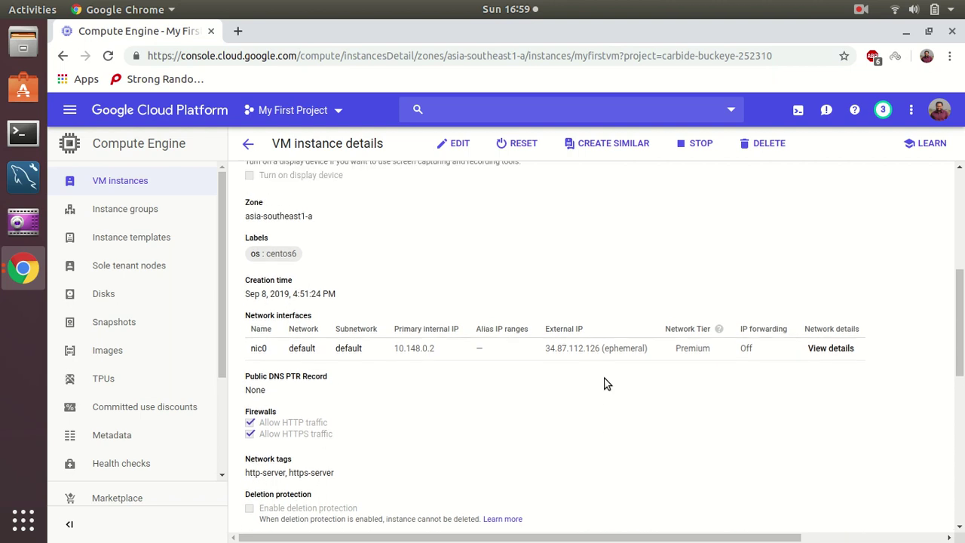
# - Copy the external IP from nic0's network details and open 34.87.112.126/phpinfo.php in a new browser tab
pyautogui.click(822, 348)
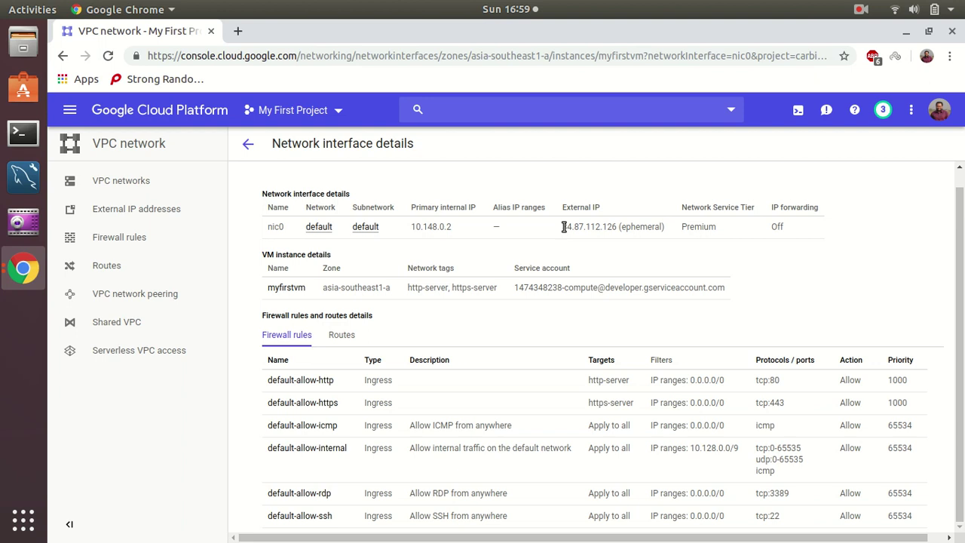
pyautogui.moveTo(561, 228); pyautogui.dragTo(616, 227)
pyautogui.rightClick(589, 231)
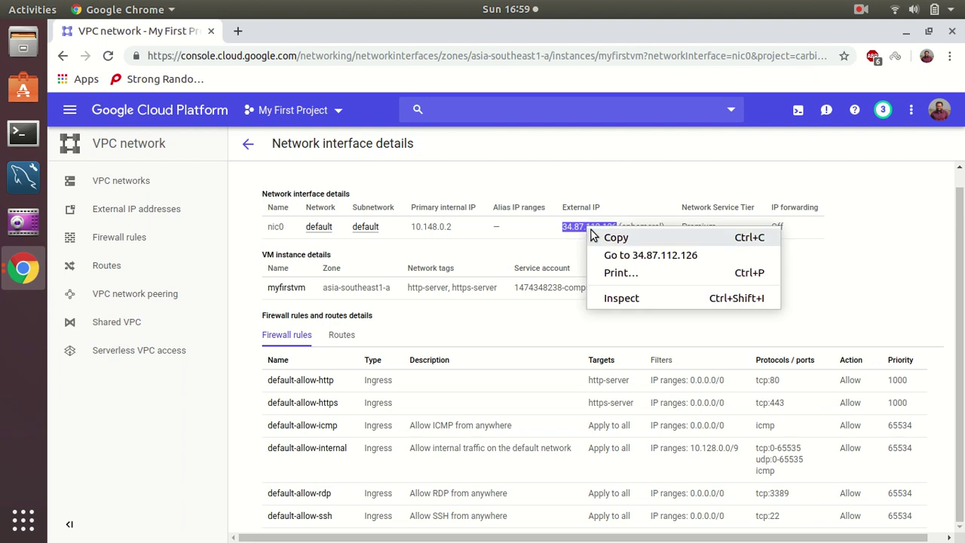
pyautogui.click(600, 236)
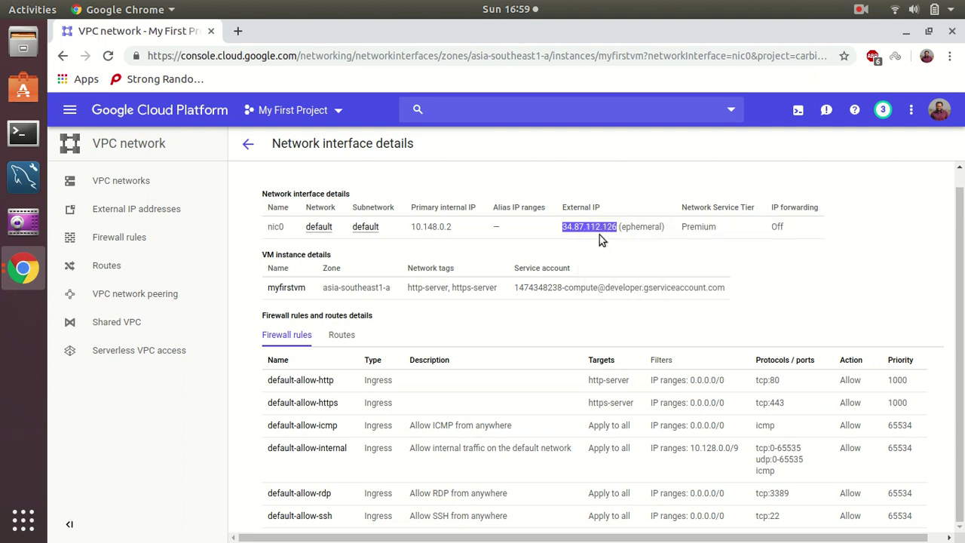
pyautogui.hotkey('ctrl', 't')
pyautogui.hotkey('ctrl', 'v')
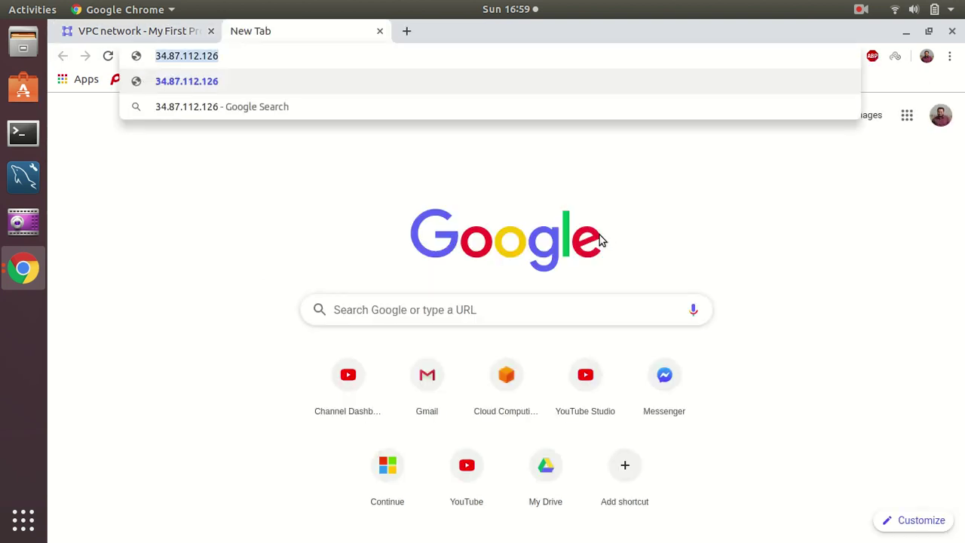
pyautogui.press('End')
pyautogui.write('/p')
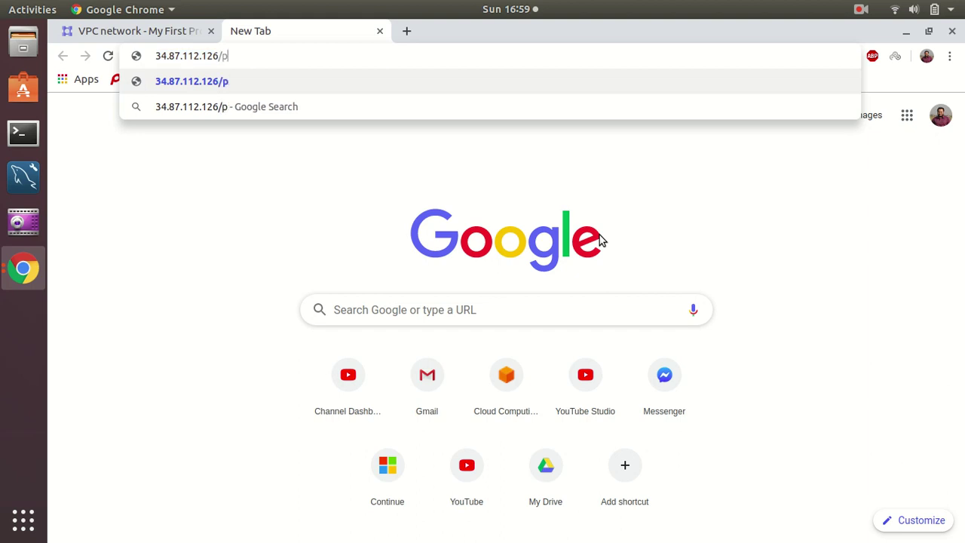
pyautogui.write('hpinfo.php')
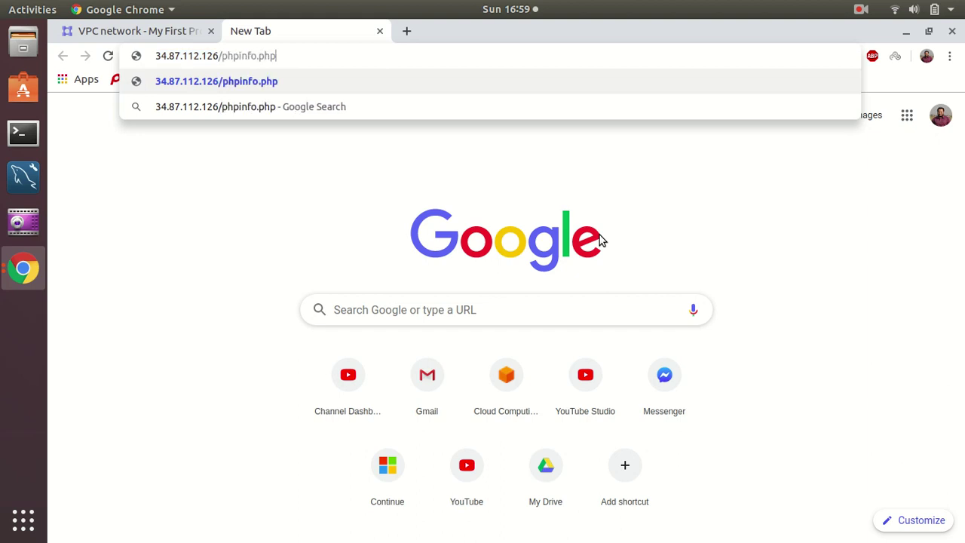
pyautogui.press('Return')
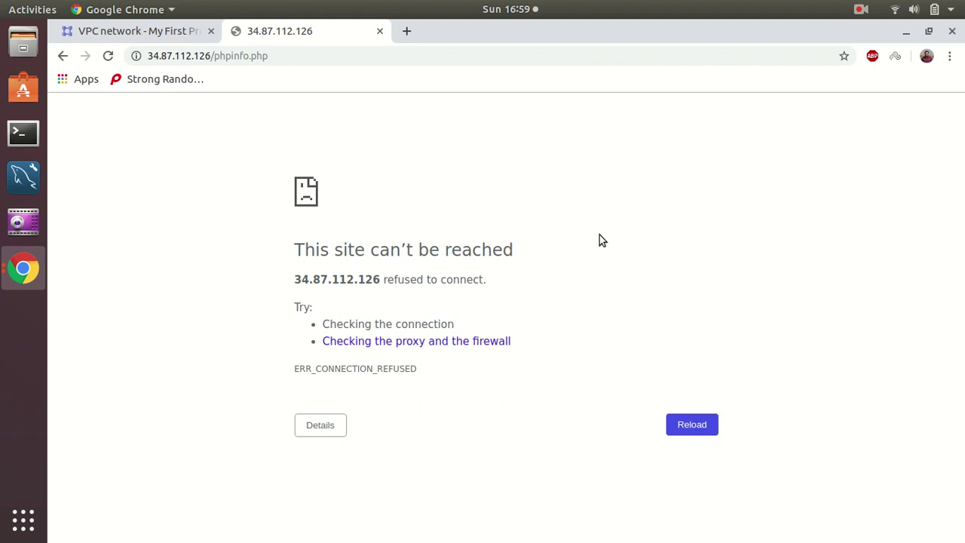
# - Switch back to the SSH session window and restart the web server with sudo service httpd restart
pyautogui.click(172, 34)
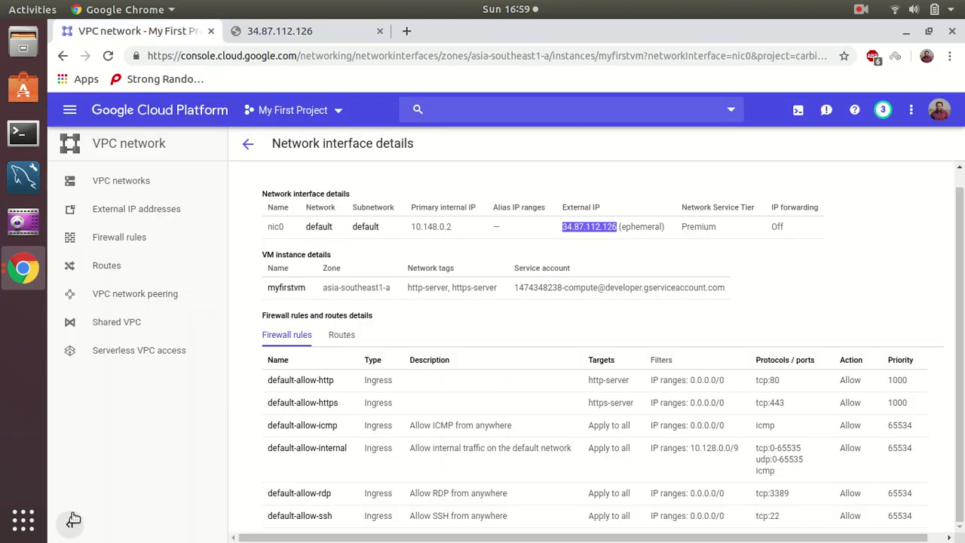
pyautogui.click(16, 264)
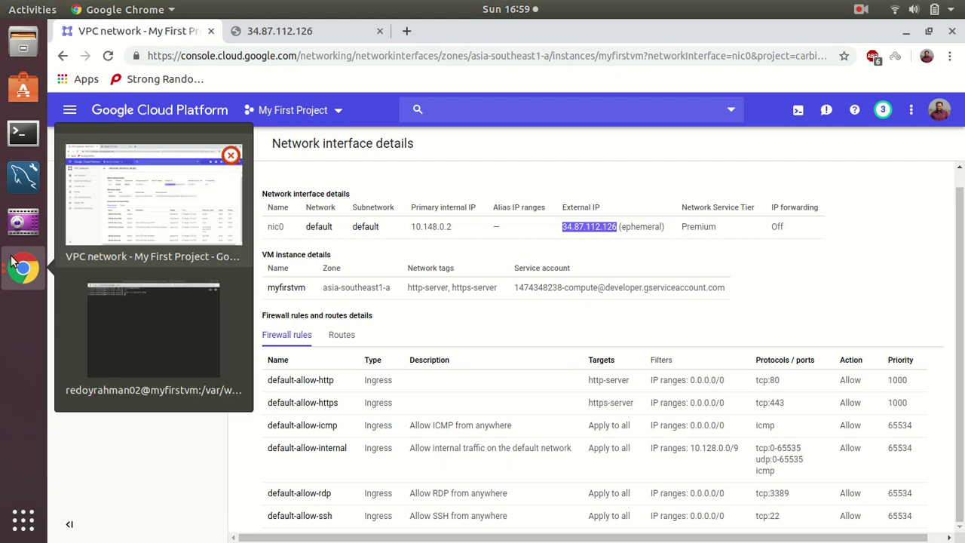
pyautogui.click(149, 351)
pyautogui.write('su')
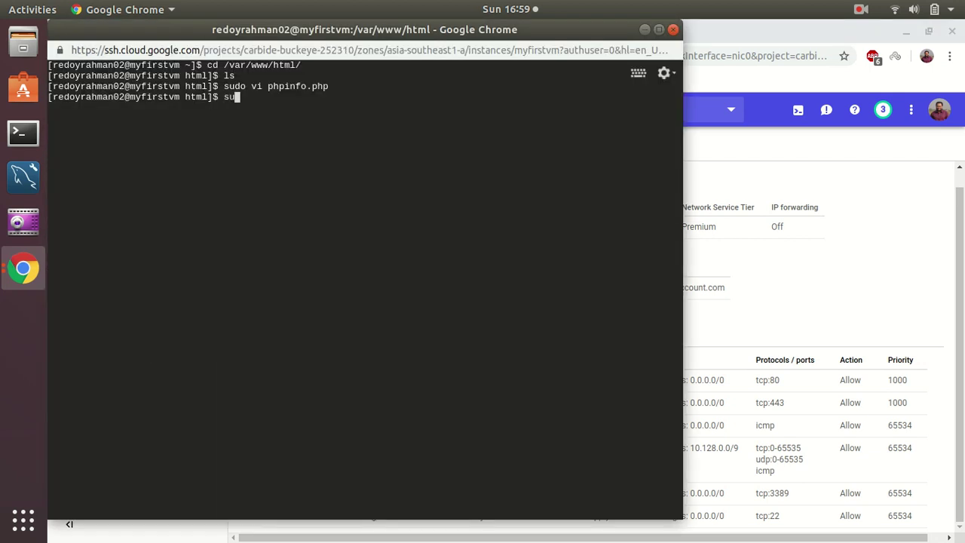
pyautogui.write('do serb')
pyautogui.press('BackSpace')
pyautogui.write('vice httpd restart')
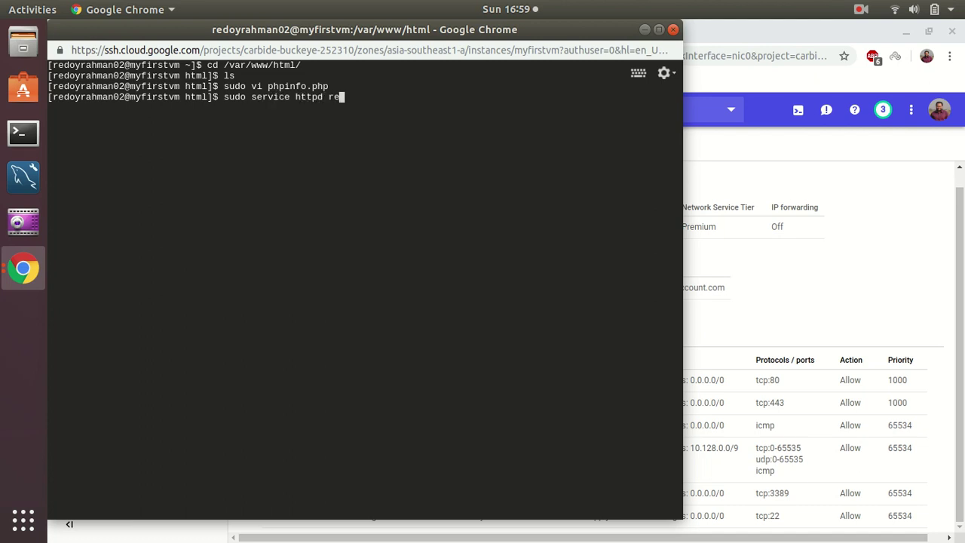
pyautogui.press('Return')
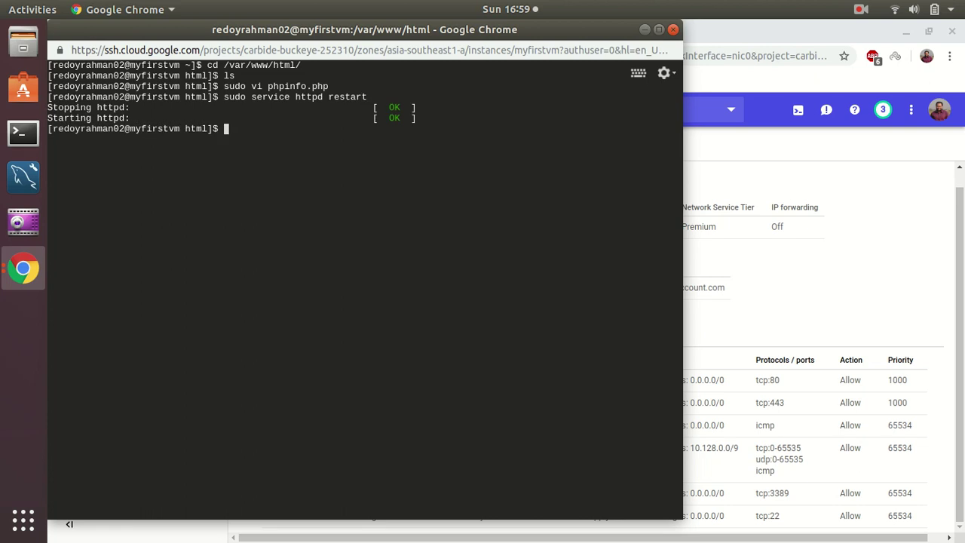
# - Return to the browser tab for 34.87.112.126/phpinfo.php and reload the page
pyautogui.click(787, 167)
pyautogui.click(324, 33)
pyautogui.press('F5')
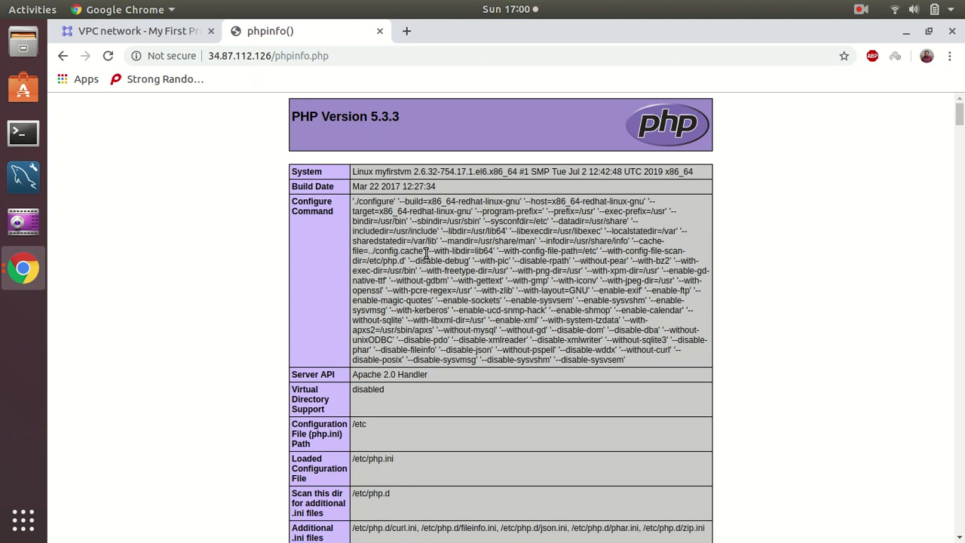
# - Search Google for clouddns in a new tab and open the cloudns.net result "Better place for your domains"
pyautogui.click(408, 33)
pyautogui.write('cloud')
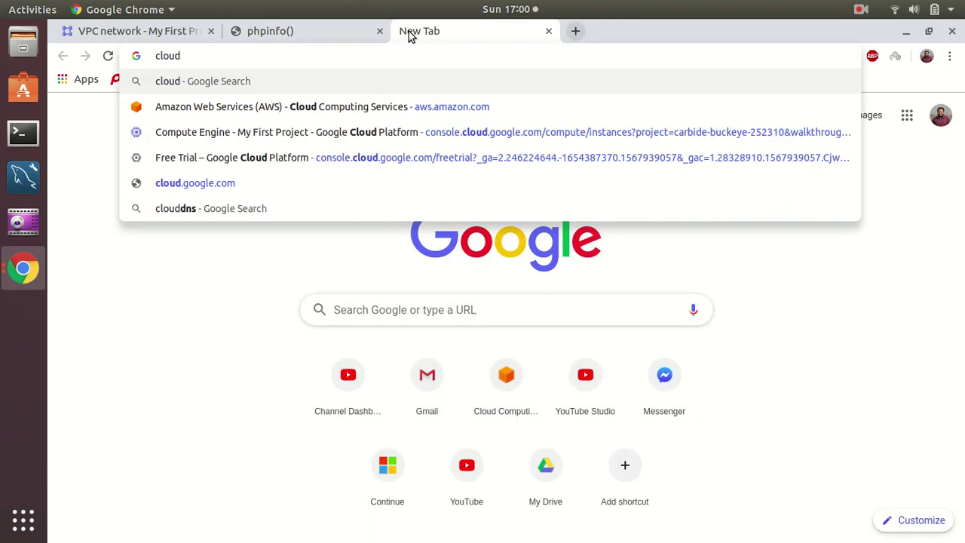
pyautogui.write('dns')
pyautogui.press('Return')
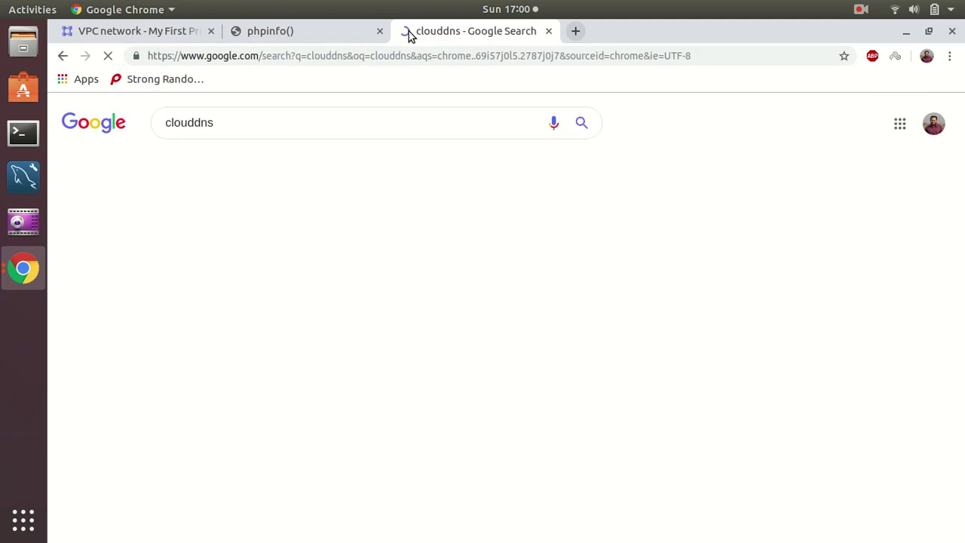
pyautogui.click(274, 259)
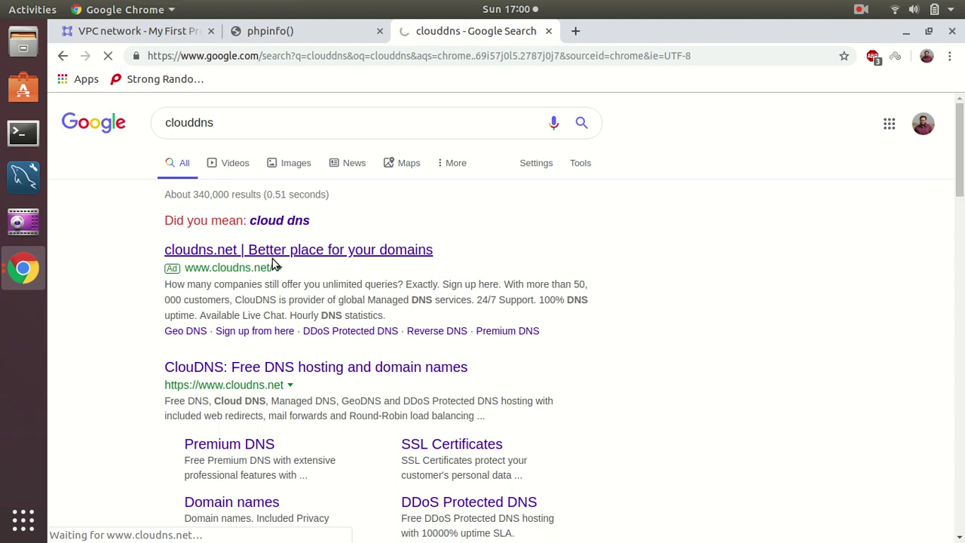
# - Search Google for "letsencrypt with centos 6" in a new browser tab
pyautogui.click(576, 31)
pyautogui.write('letsen')
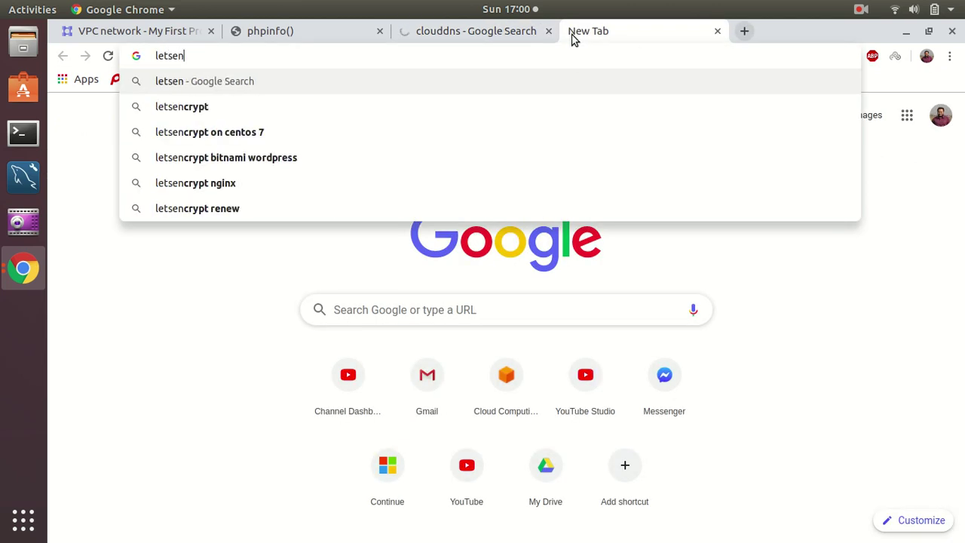
pyautogui.write('crypt with ce')
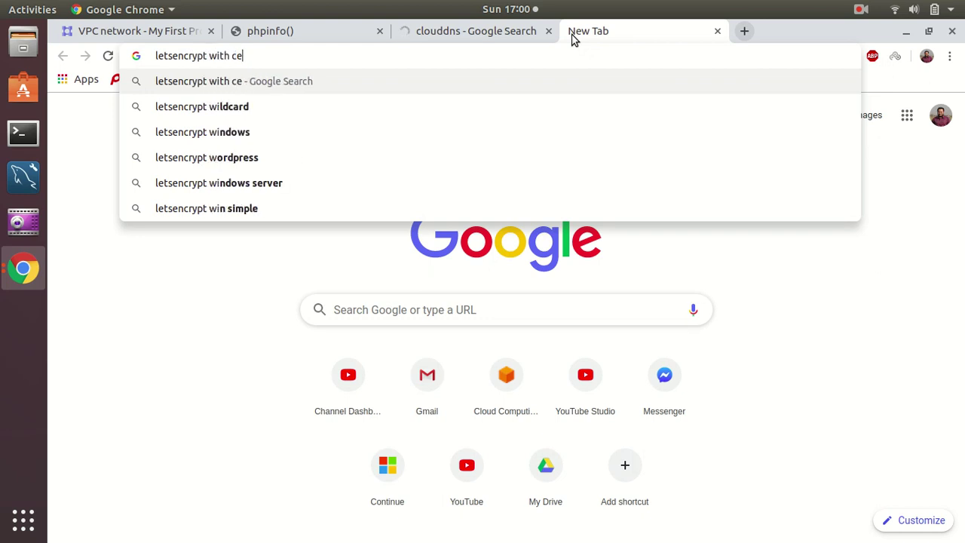
pyautogui.write('ntos ')
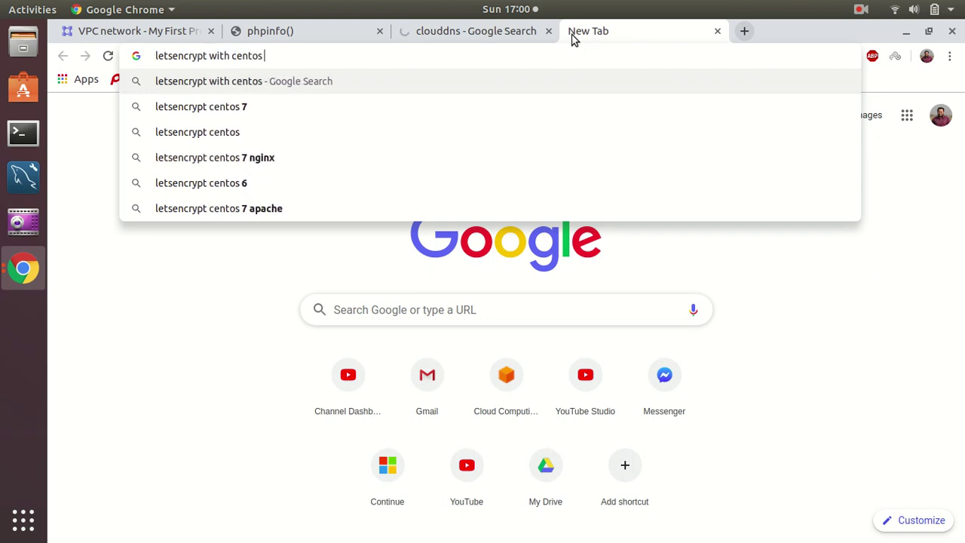
pyautogui.write('6')
pyautogui.press('Return')
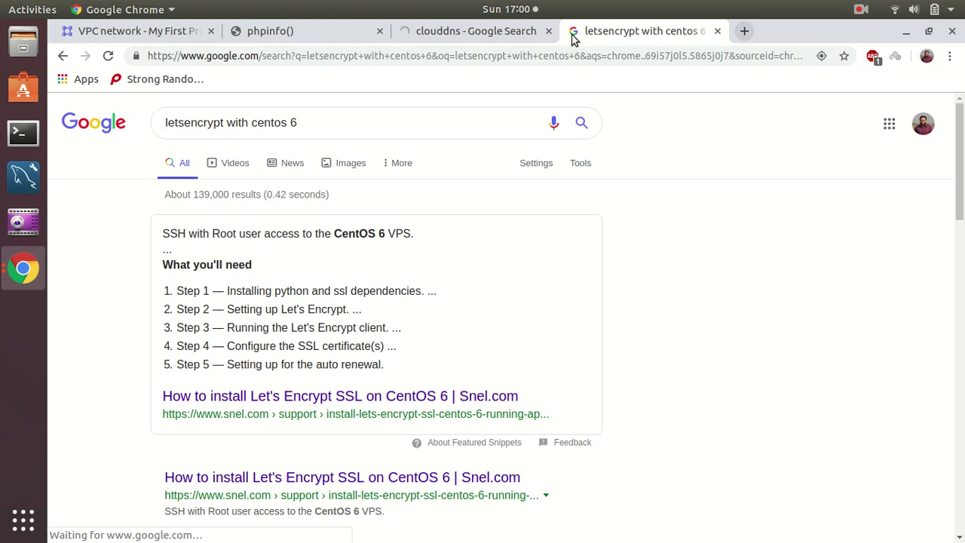
# - Open the Snel.com guide on Let's Encrypt, return to the search results and open "Centos6 Apache - Certbot" instead
pyautogui.click(263, 398)
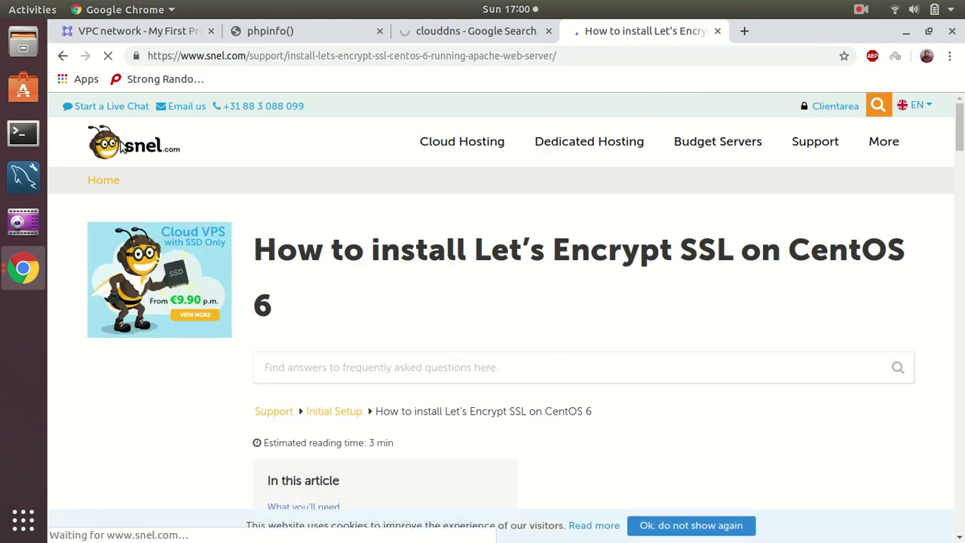
pyautogui.click(63, 56)
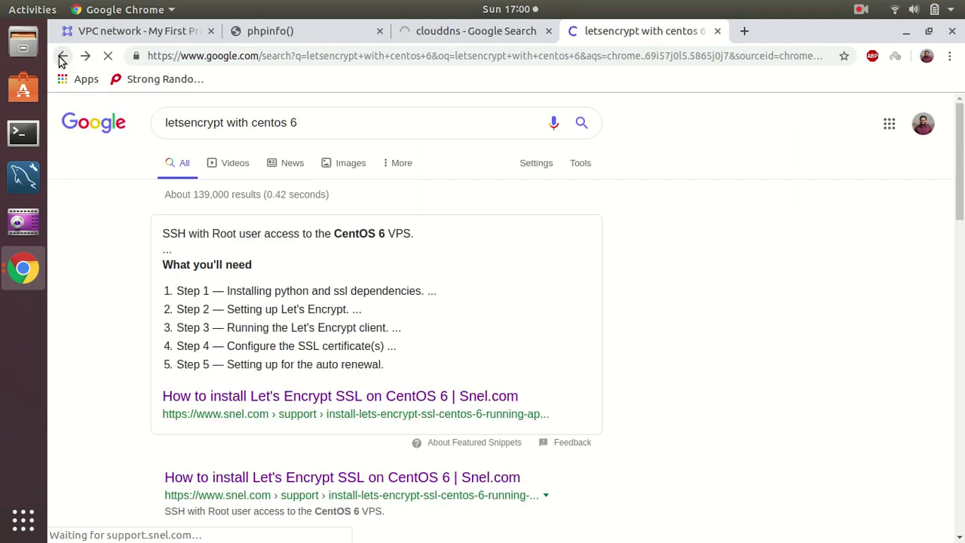
pyautogui.scroll(-3, 728, 339)
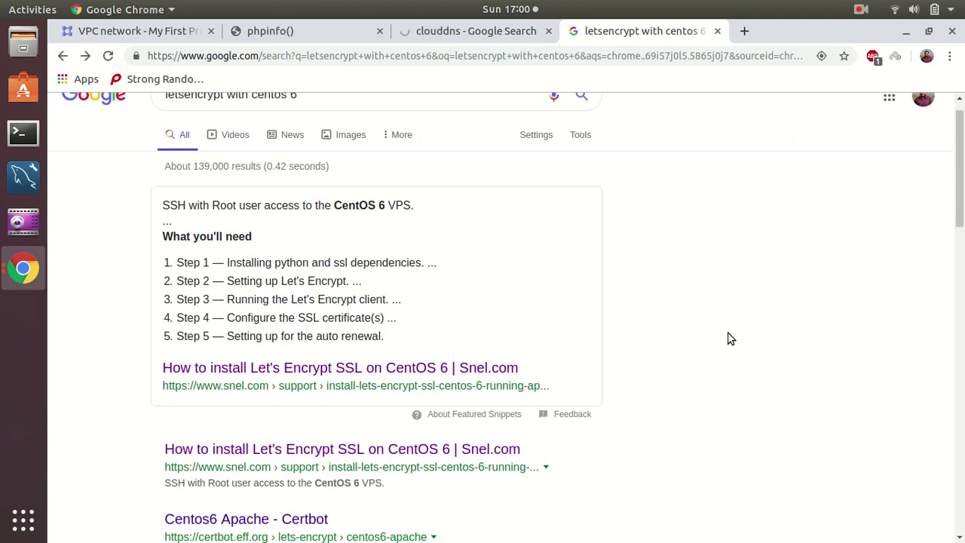
pyautogui.scroll(-2, 729, 338)
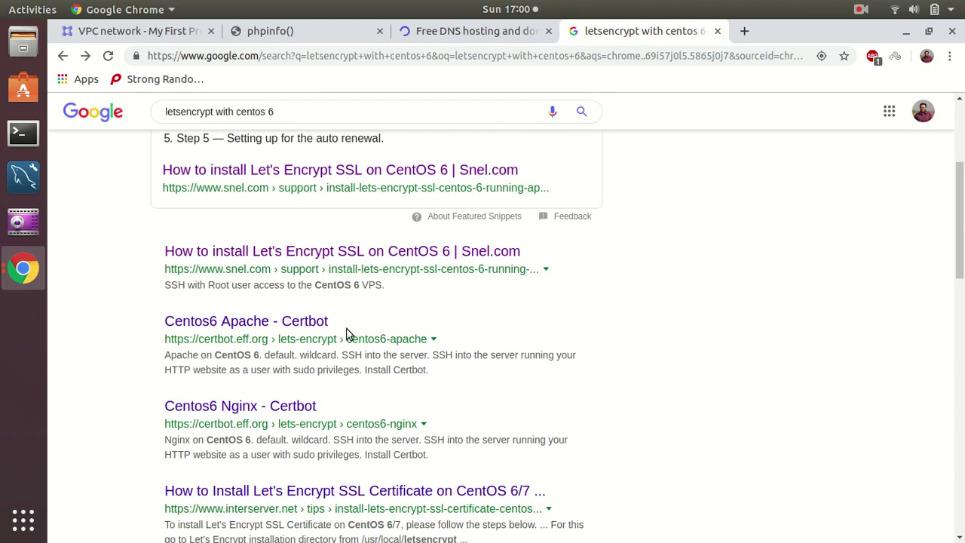
pyautogui.click(285, 329)
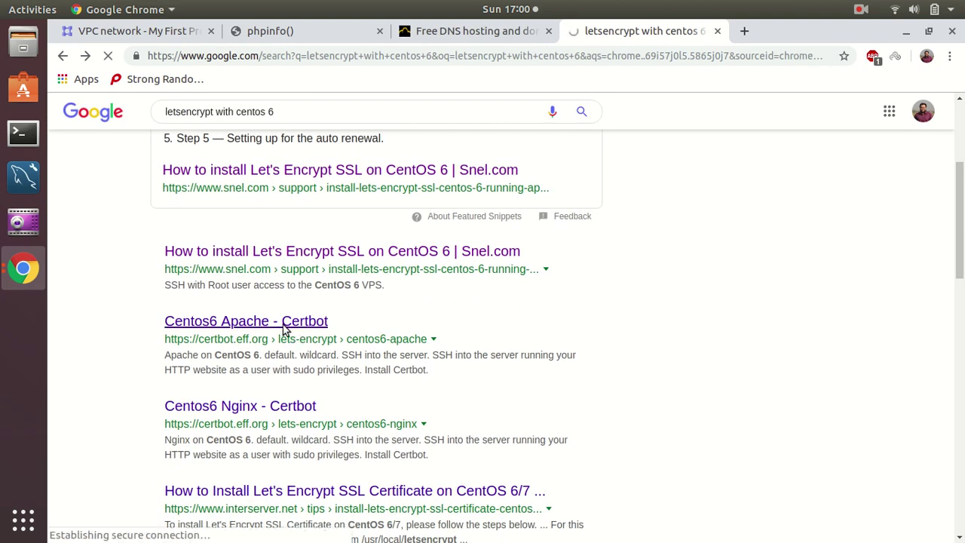
# - Sign in to ClouDNS with the saved credentials, check the Certbot page while it loads, and return to the ClouDNS dashboard
pyautogui.click(485, 34)
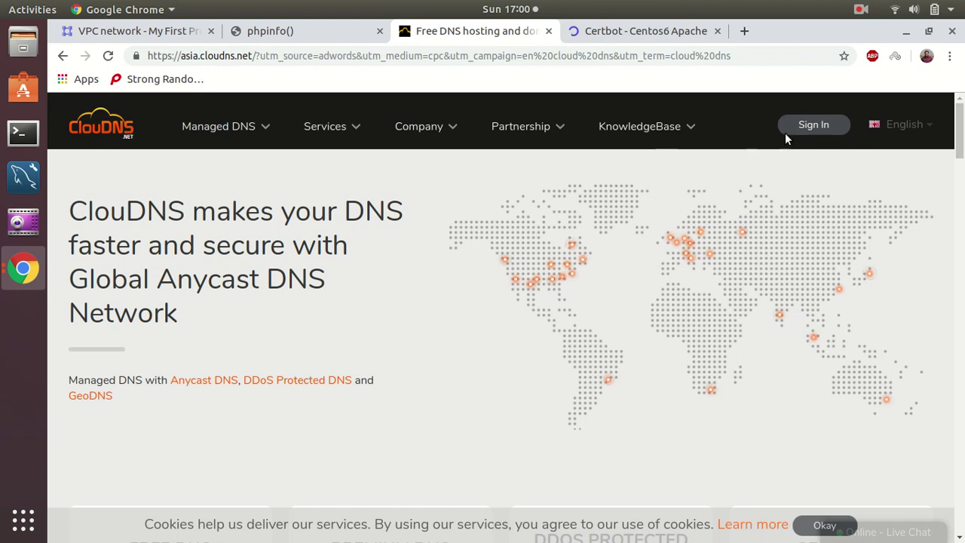
pyautogui.click(830, 125)
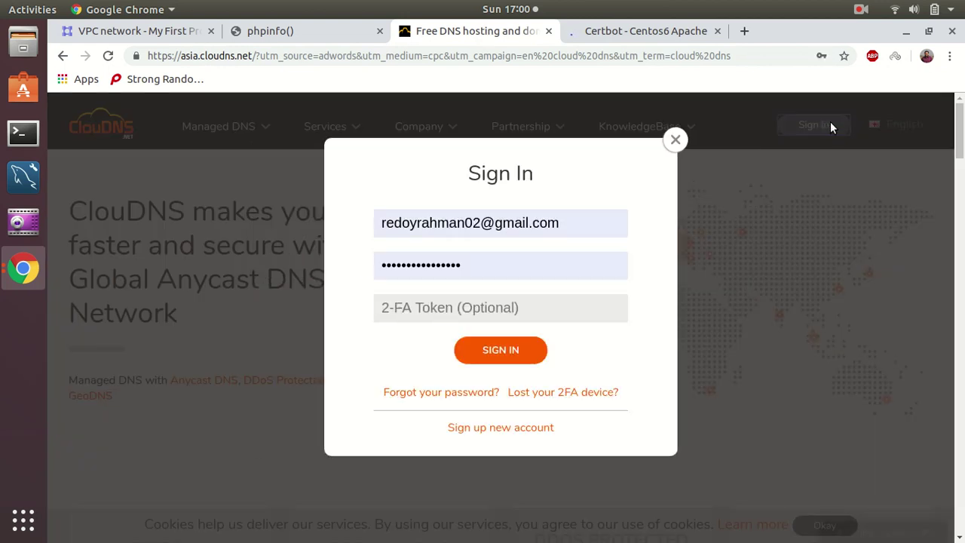
pyautogui.click(510, 355)
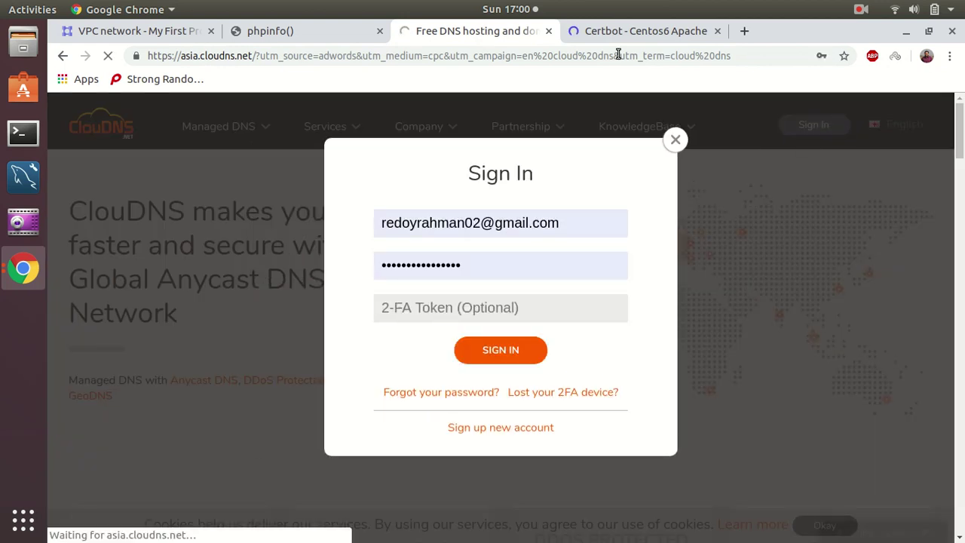
pyautogui.click(613, 32)
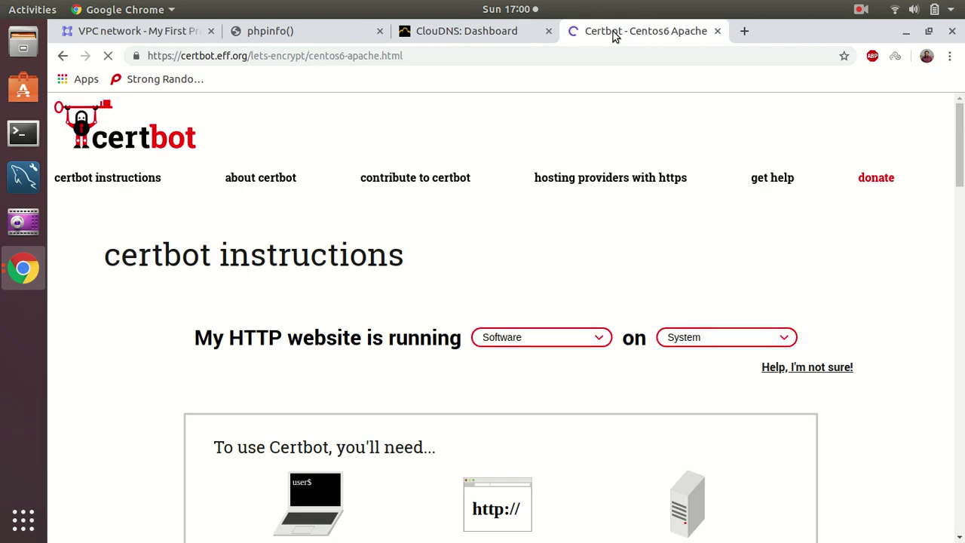
pyautogui.click(453, 30)
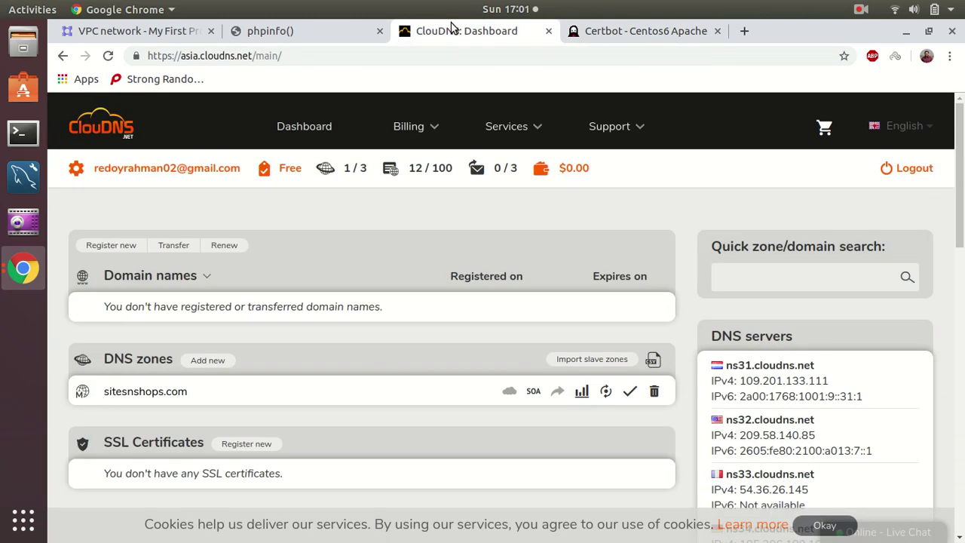
# - Open the sitesnshops.com DNS zone and show only its A records
pyautogui.click(140, 391)
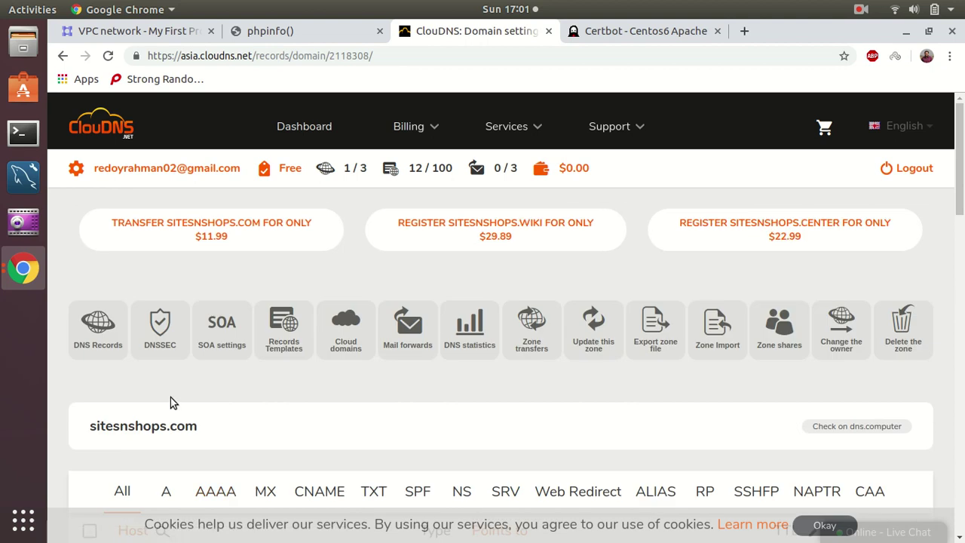
pyautogui.click(172, 492)
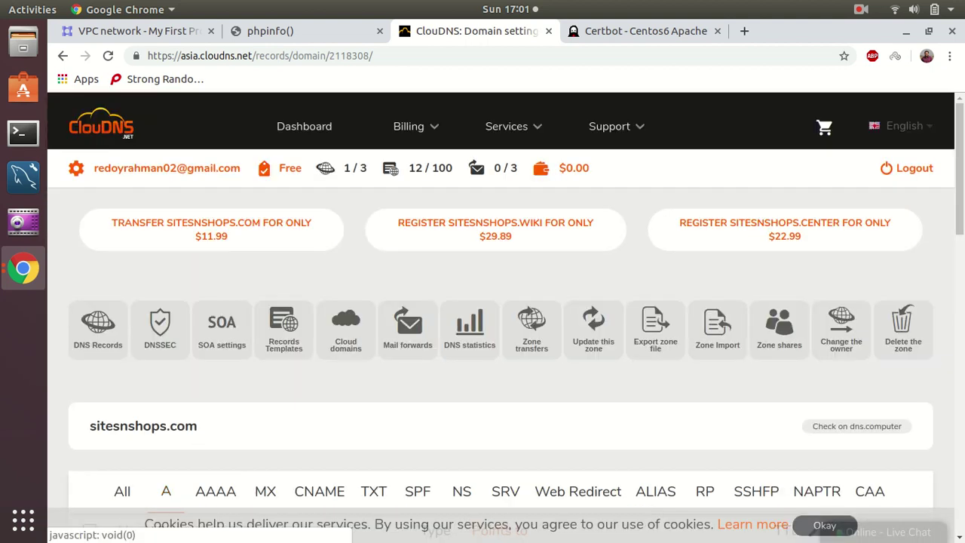
pyautogui.scroll(-5, 497, 302)
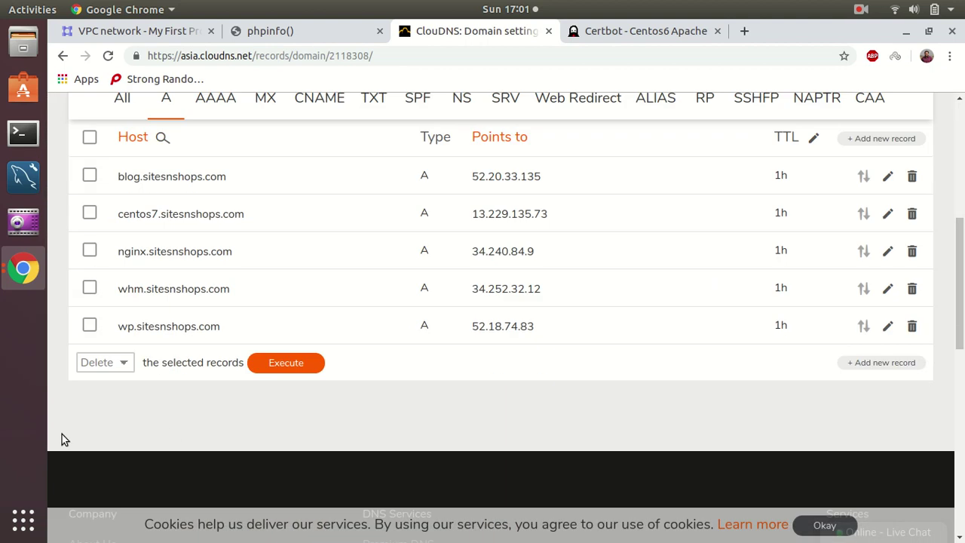
# - Start a new A record for sitesnshops.com with the host gcp
pyautogui.click(864, 140)
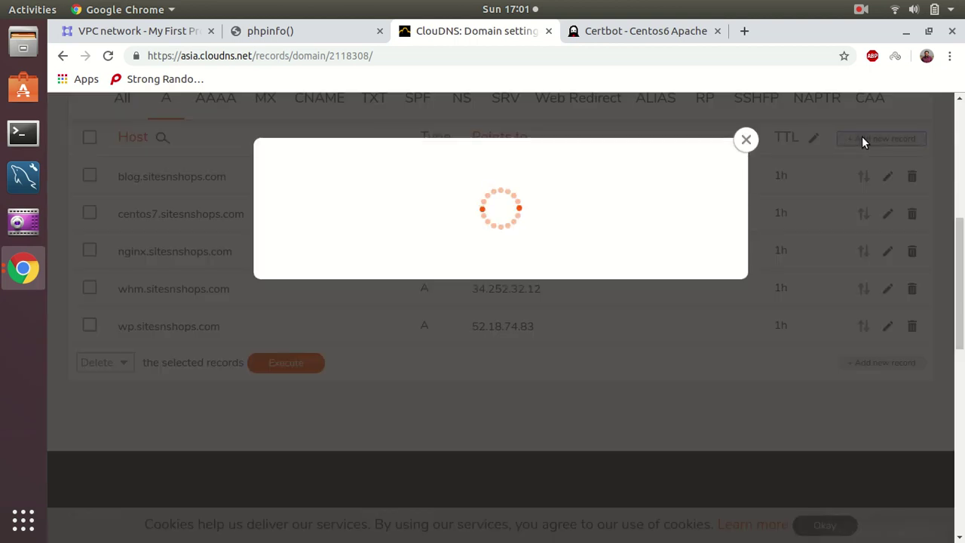
pyautogui.click(423, 319)
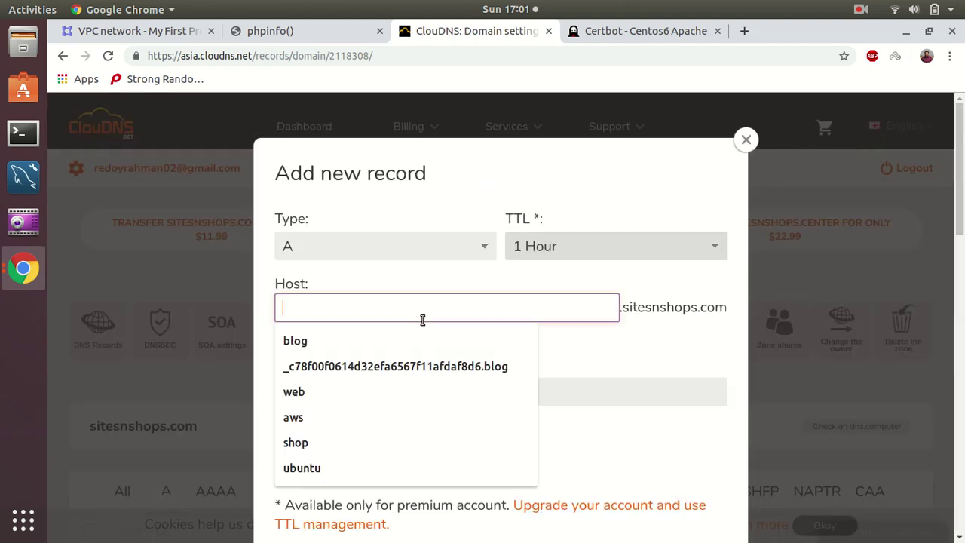
pyautogui.write('gcp')
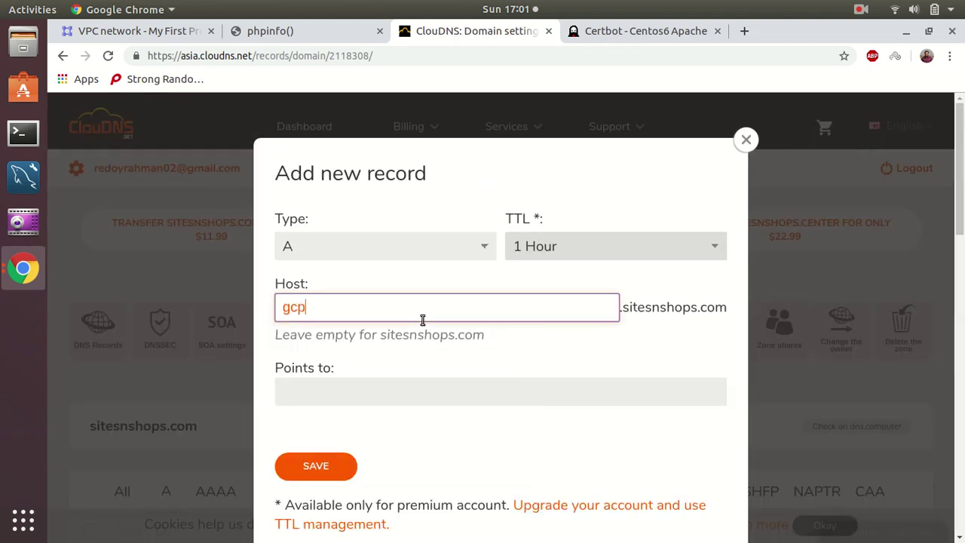
# - Look up myfirstvm's external IP in the VPC network tab and point the new gcp record to 34.87.112.126
pyautogui.click(147, 34)
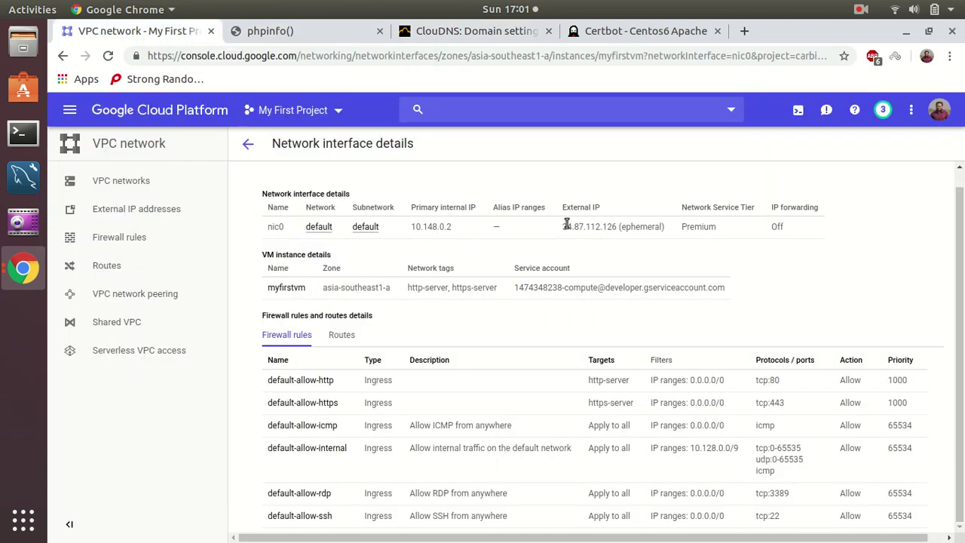
pyautogui.click(483, 31)
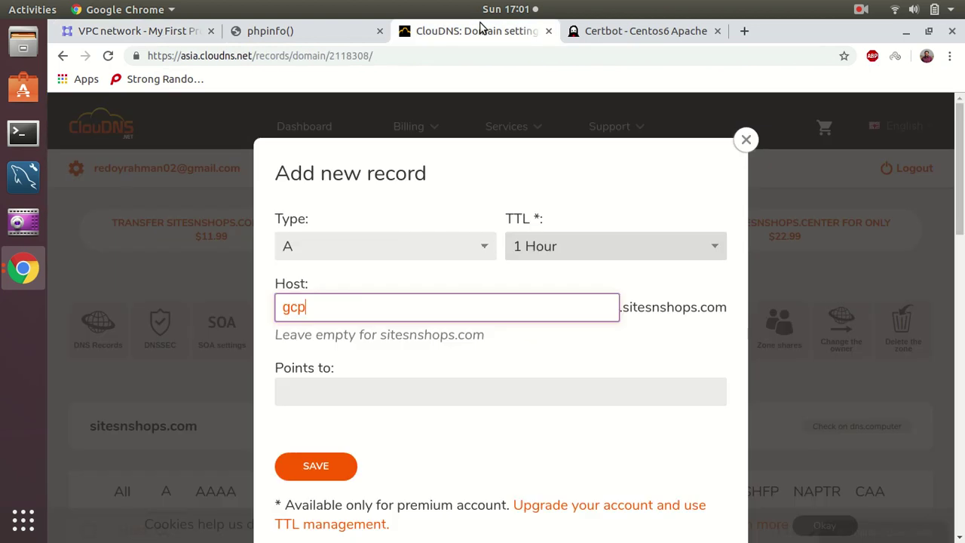
pyautogui.click(332, 392)
pyautogui.write('34.87.112.126')
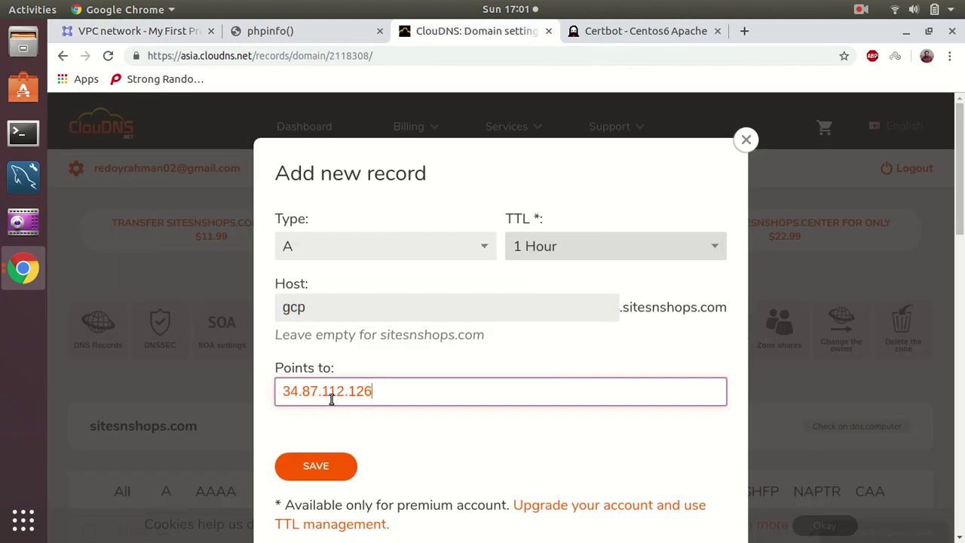